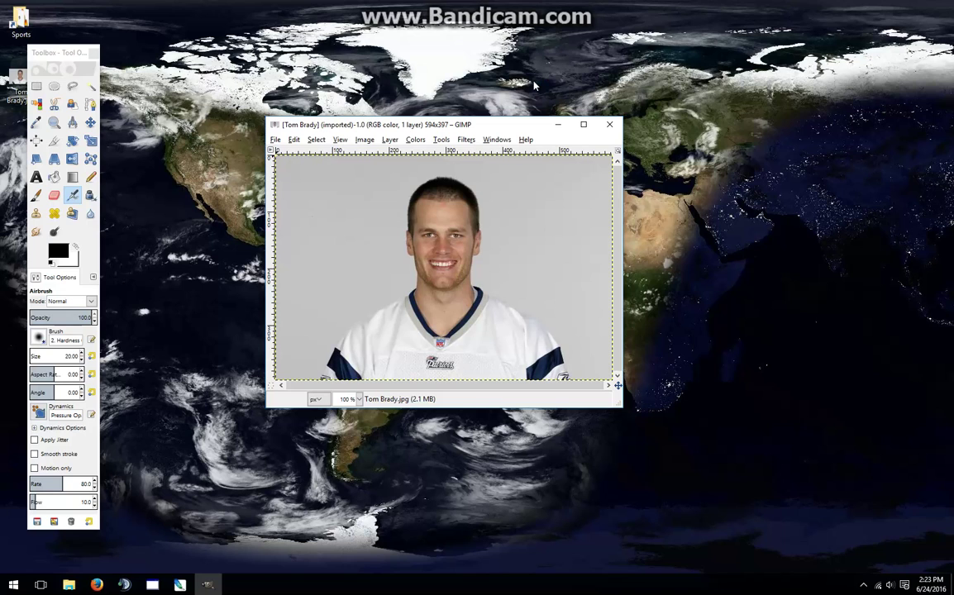
- Set up Rectangle Select with a fixed 77:96 aspect ratio, highlighting outside the selection and center-line guides
{"action": "left_click", "coordinate": [582, 124]}
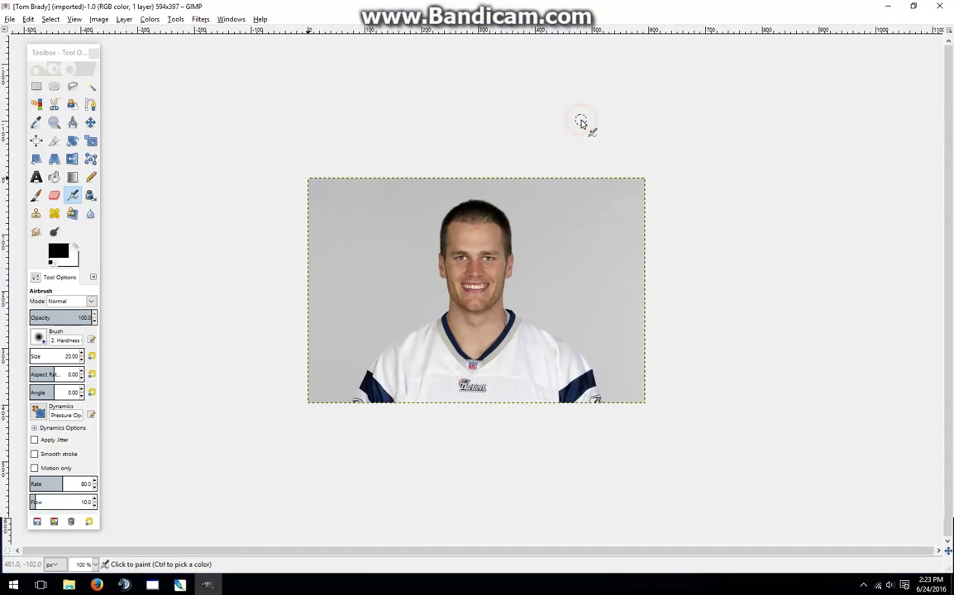
{"action": "scroll", "coordinate": [580, 124], "scroll_direction": "up", "scroll_amount": 2}
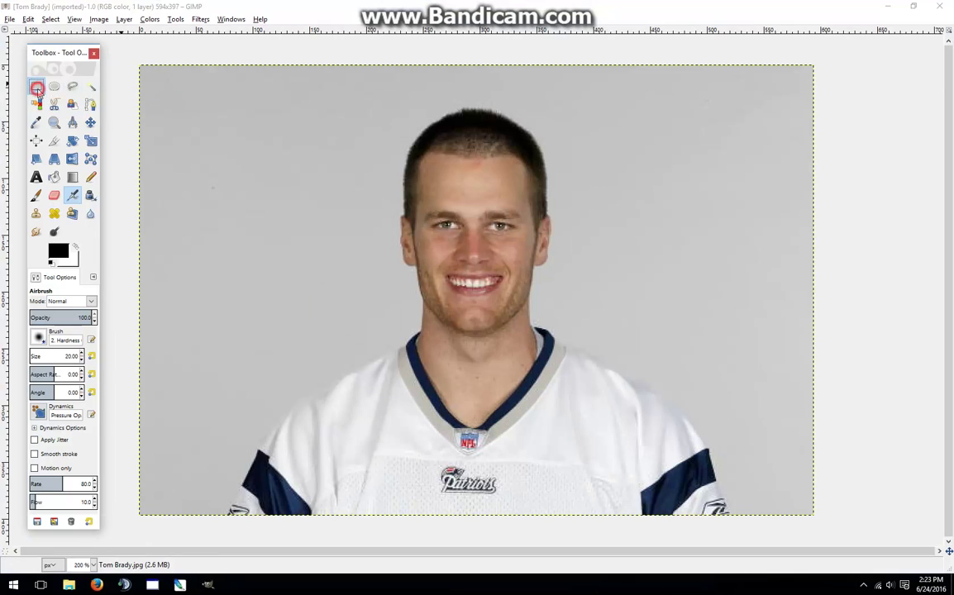
{"action": "left_click", "coordinate": [36, 87]}
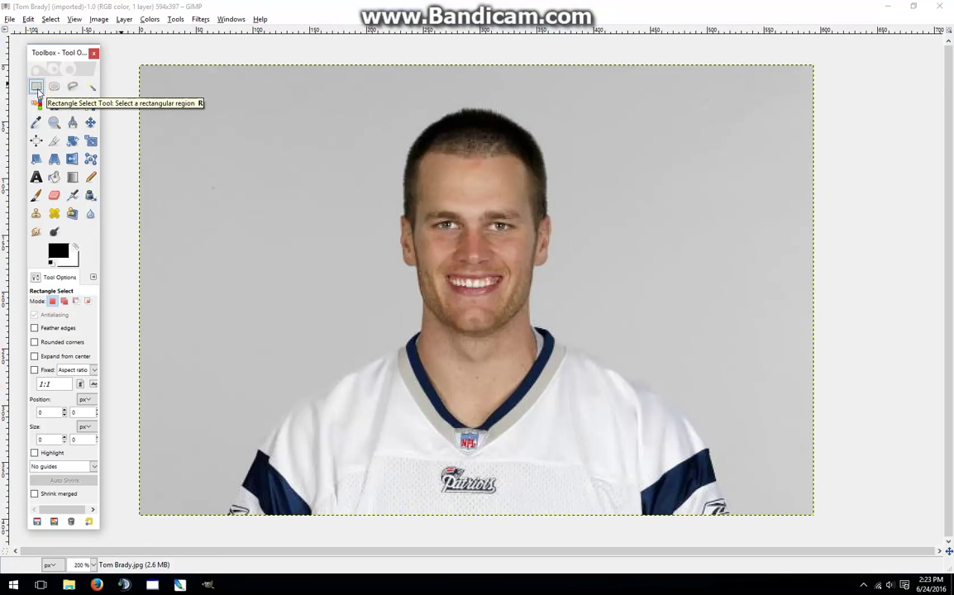
{"action": "left_click", "coordinate": [34, 370]}
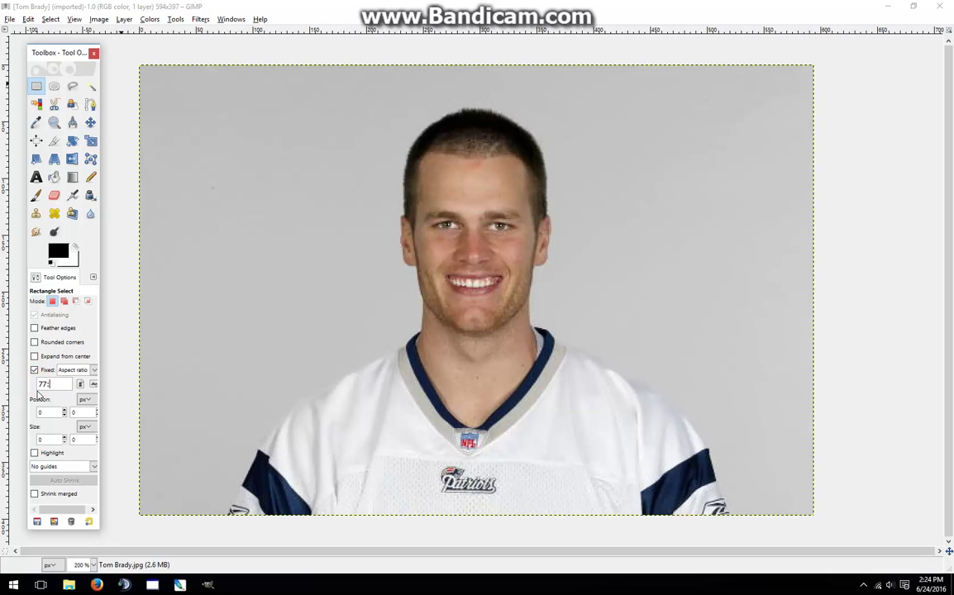
{"action": "left_click", "coordinate": [34, 452]}
{"action": "left_click", "coordinate": [74, 467]}
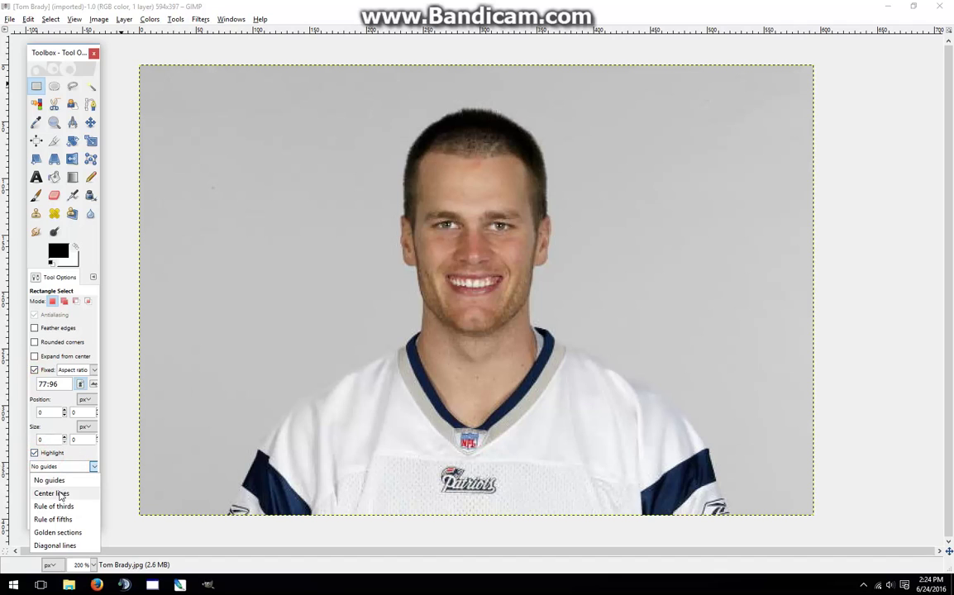
{"action": "left_click", "coordinate": [51, 494]}
- Frame the player's head and upper shoulders with a centred selection of about 241 × 300 px and crop the image to it
{"action": "mouse_move", "coordinate": [354, 99]}
{"action": "left_mouse_down"}
{"action": "mouse_move", "coordinate": [390, 143]}
{"action": "mouse_move", "coordinate": [465, 192]}
{"action": "mouse_move", "coordinate": [628, 243]}
{"action": "left_mouse_up"}
{"action": "left_click", "coordinate": [475, 205]}
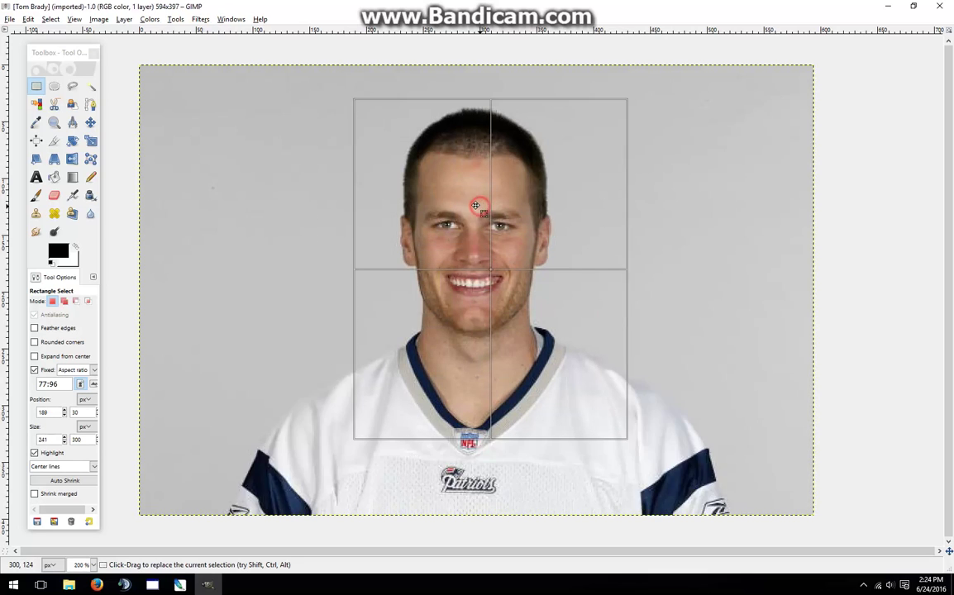
{"action": "left_click", "coordinate": [466, 206]}
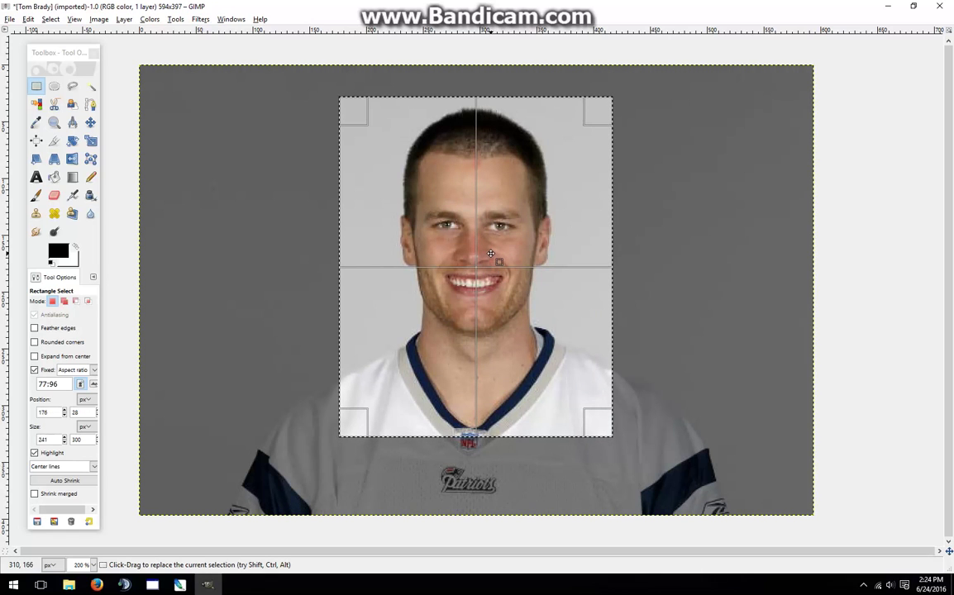
{"action": "left_click", "coordinate": [98, 19]}
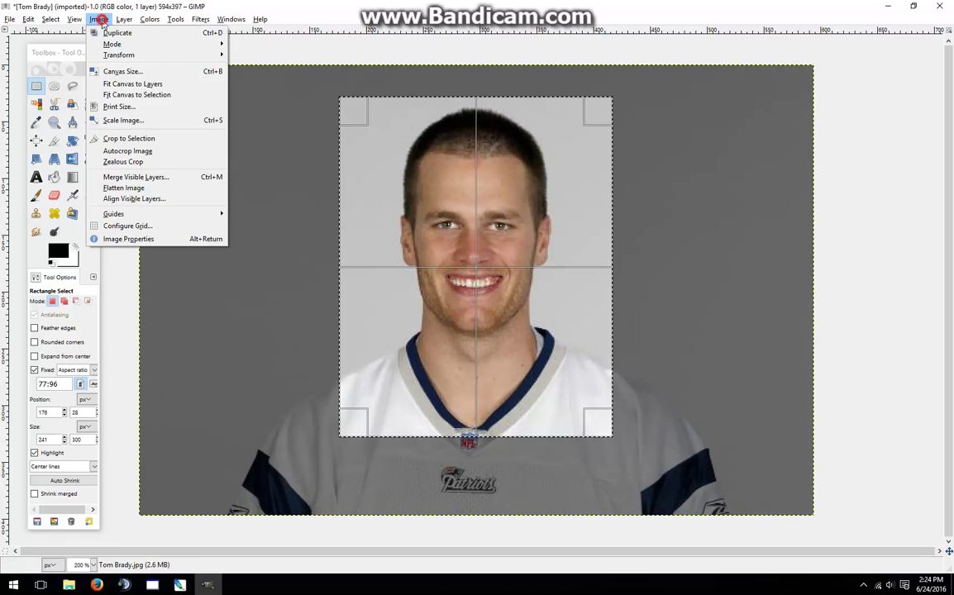
{"action": "left_click", "coordinate": [128, 139]}
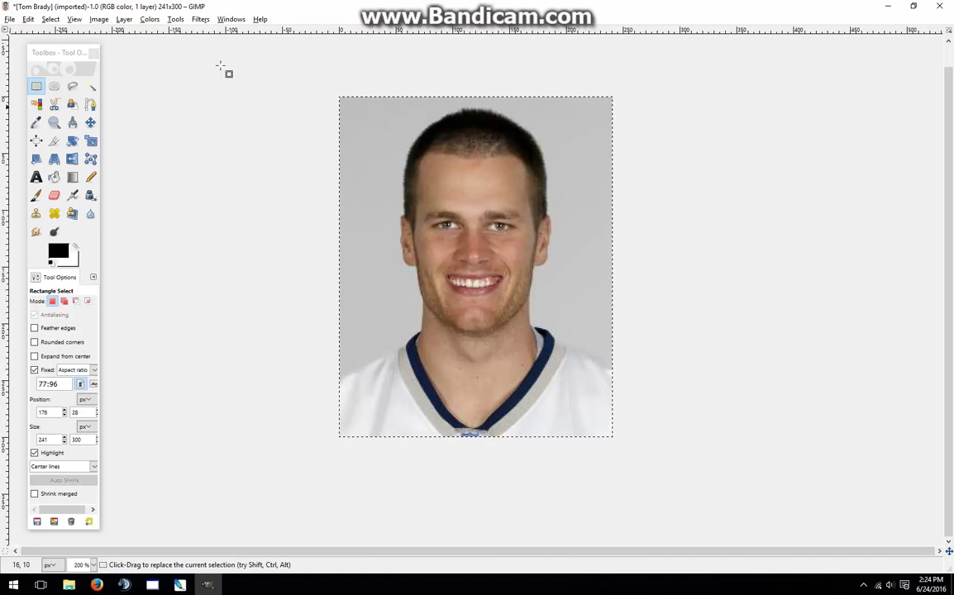
- Add an alpha channel to the cropped photo's layer
{"action": "left_click", "coordinate": [122, 19]}
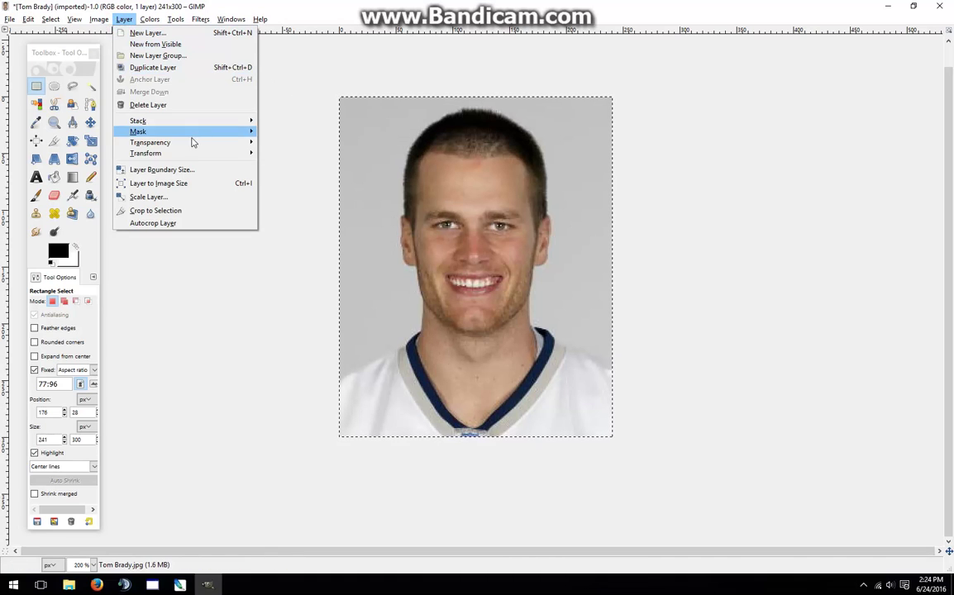
{"action": "mouse_move", "coordinate": [192, 142]}
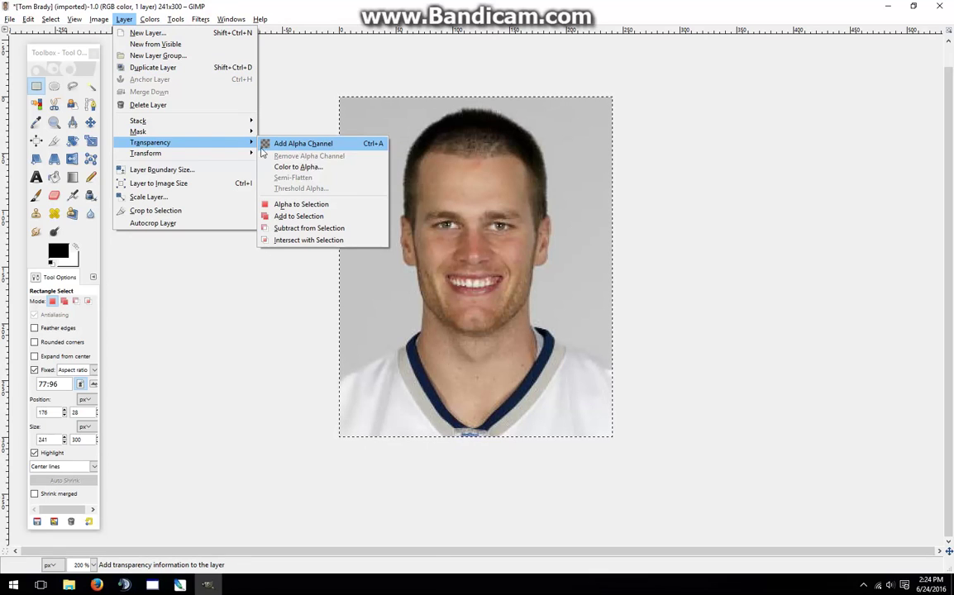
{"action": "left_click", "coordinate": [313, 147]}
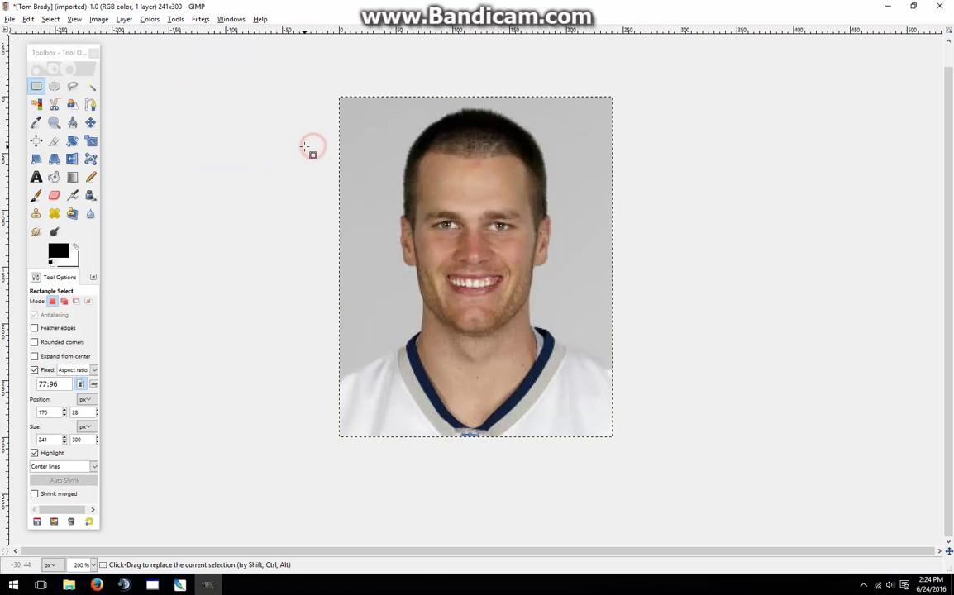
- Set the Fuzzy Select threshold to 45, try it on the grey background beside the head, and clear the selection
{"action": "left_click", "coordinate": [90, 89]}
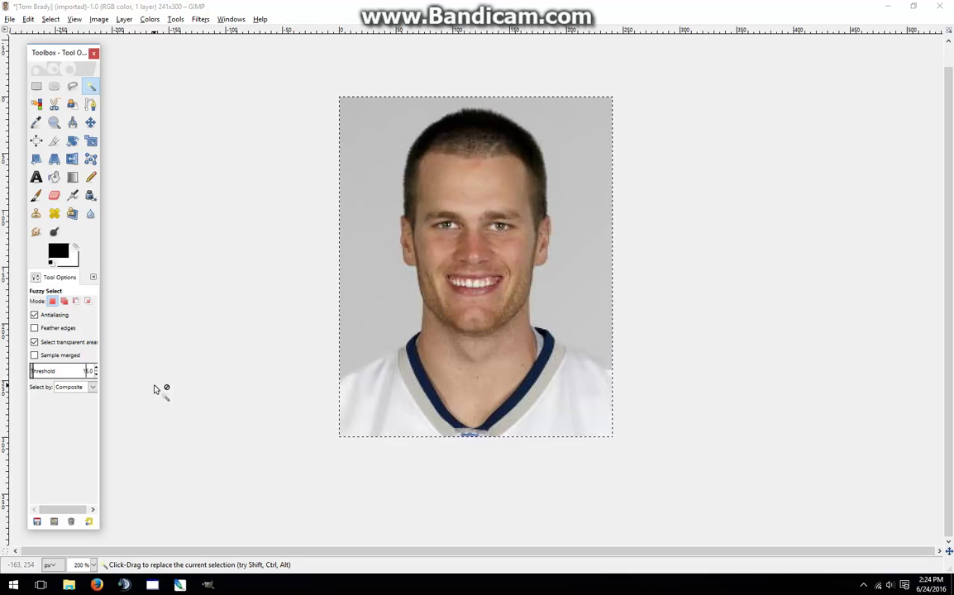
{"action": "type", "text": "45"}
{"action": "key", "text": "Return"}
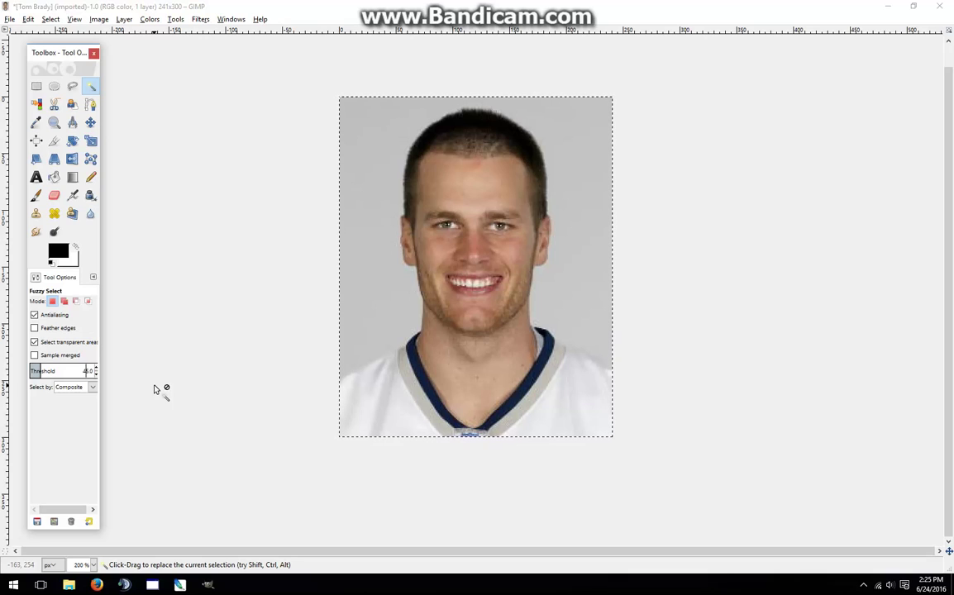
{"action": "left_click", "coordinate": [580, 145]}
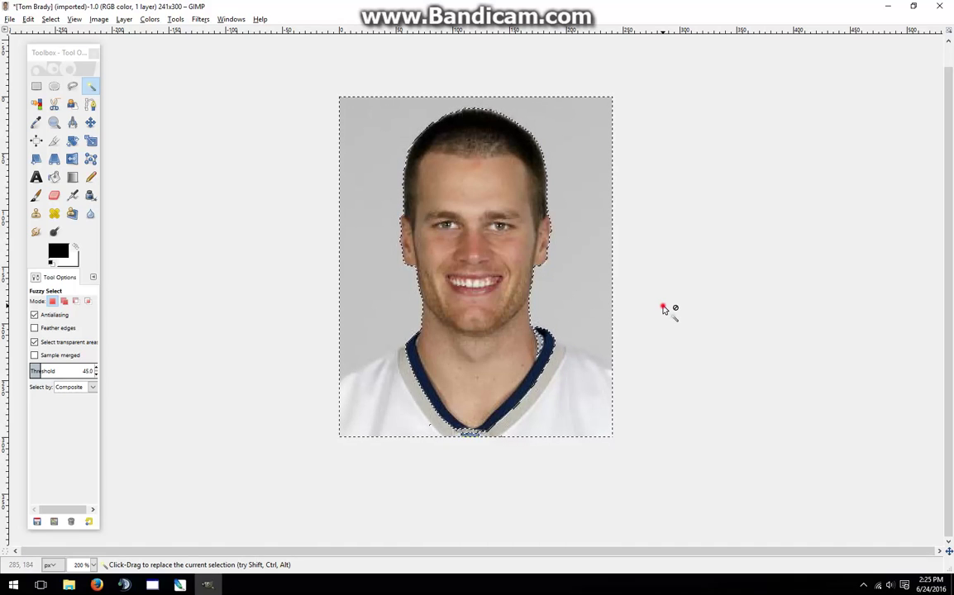
{"action": "key", "text": "ctrl+shift+a"}
- Configure the Eraser with a brush size of 1 and a hard edge
{"action": "key", "text": "plus"}
{"action": "key", "text": "plus"}
{"action": "key", "text": "shift+e"}
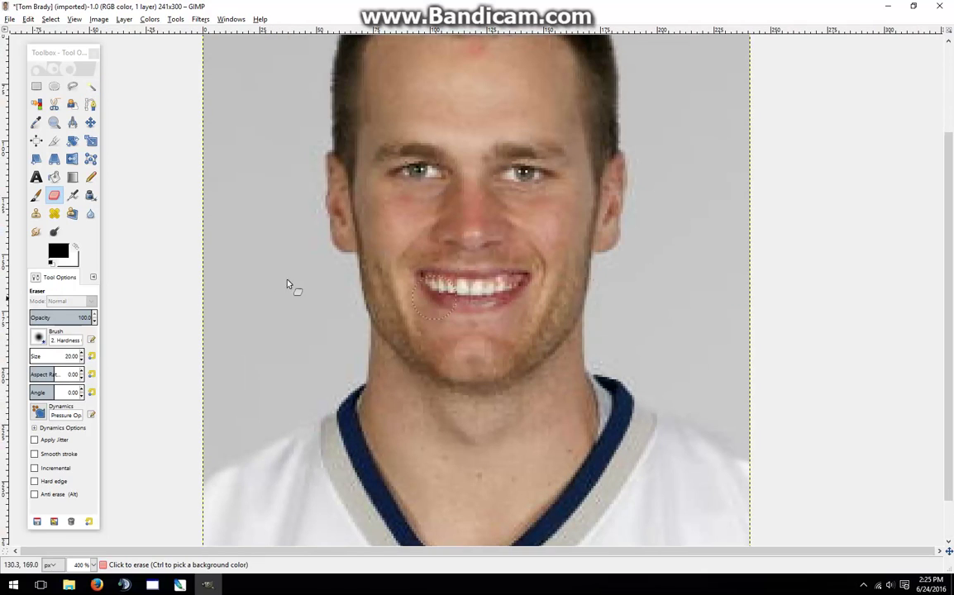
{"action": "left_click_drag", "start_coordinate": [69, 355], "coordinate": [130, 383]}
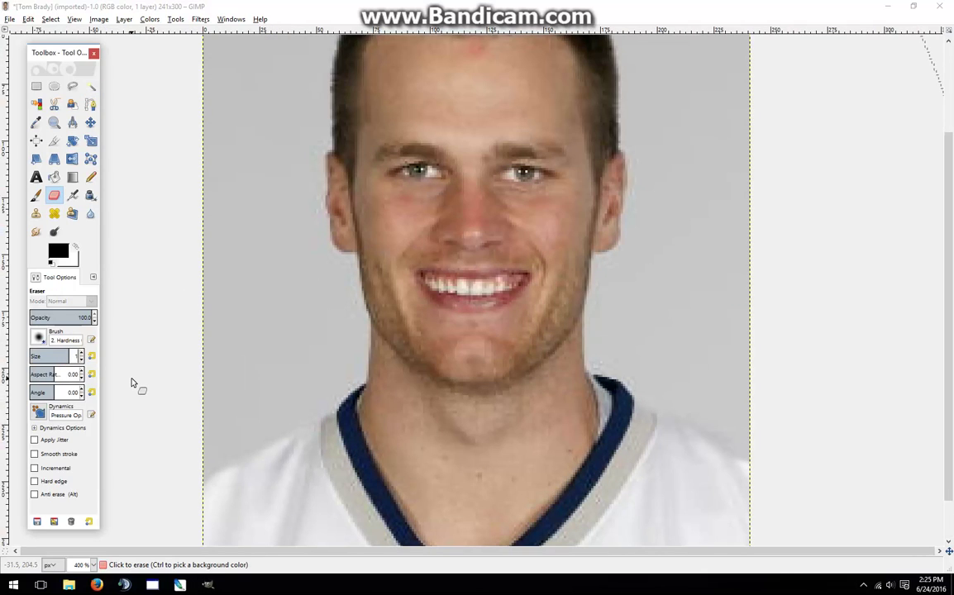
{"action": "key", "text": "Return"}
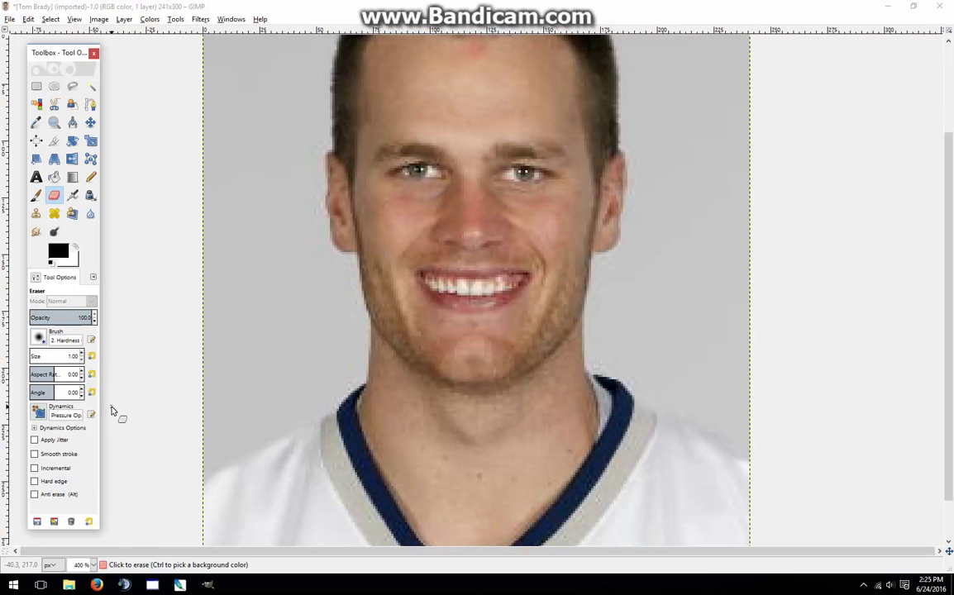
{"action": "left_click", "coordinate": [50, 483]}
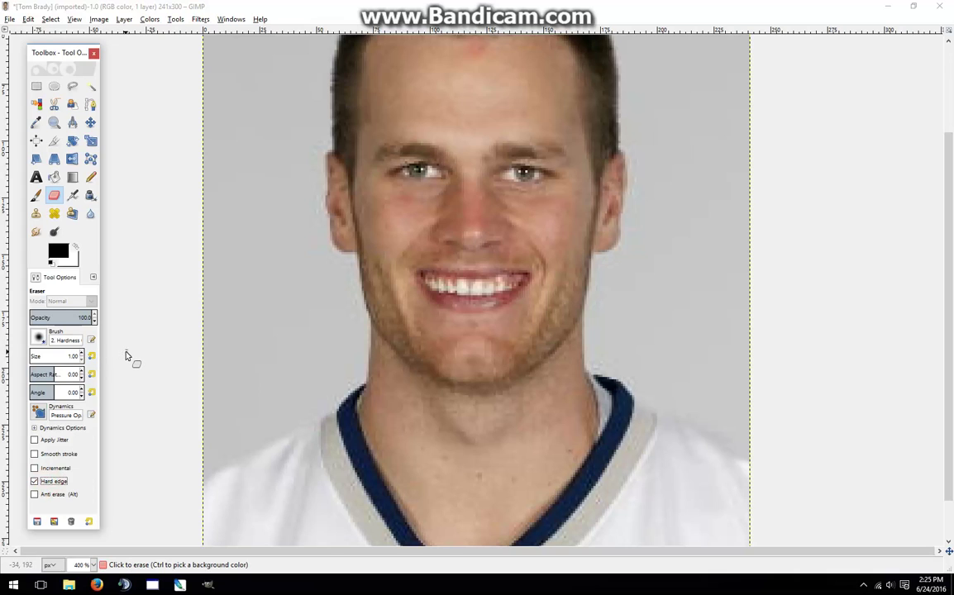
- Erase a thin line along the top of the jersey shoulder from the photo's right edge to the navy collar
{"action": "key", "text": "4"}
{"action": "scroll", "coordinate": [412, 399], "scroll_direction": "down", "scroll_amount": 3}
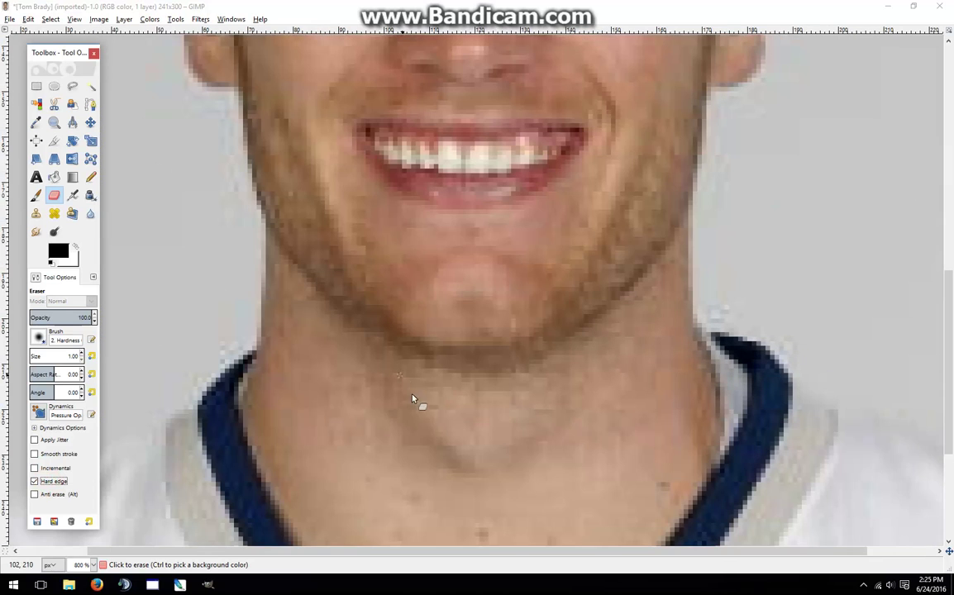
{"action": "scroll", "coordinate": [475, 554], "scroll_direction": "right", "scroll_amount": 2}
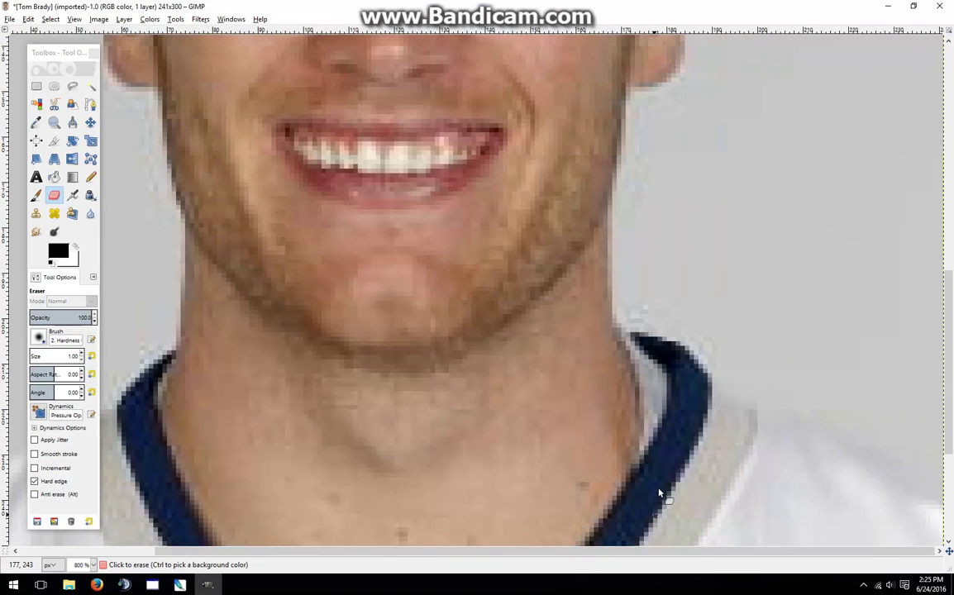
{"action": "key", "text": "minus"}
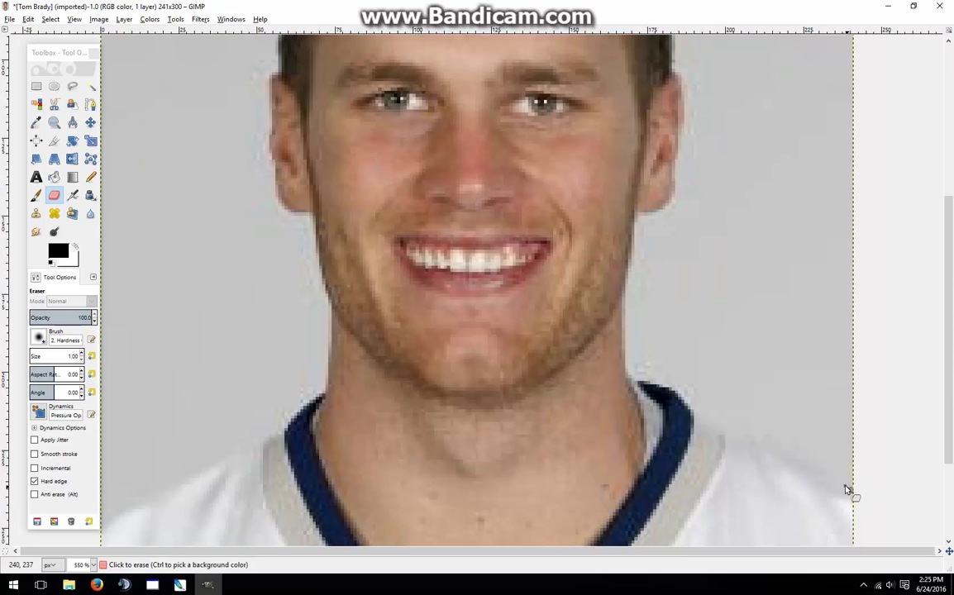
{"action": "left_click_drag", "start_coordinate": [817, 474], "coordinate": [787, 458]}
{"action": "left_click_drag", "start_coordinate": [718, 431], "coordinate": [695, 418]}
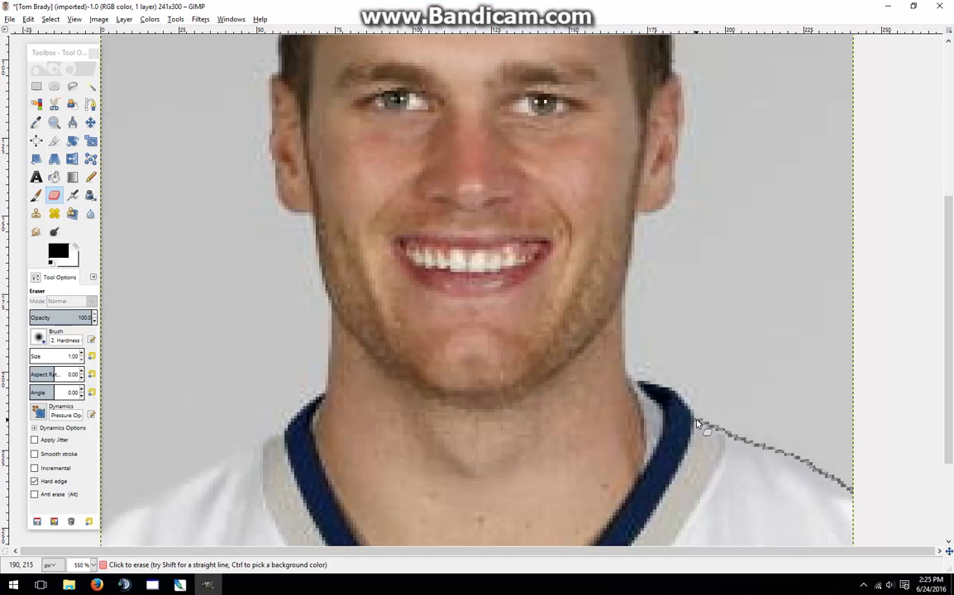
- Erase a matching thin line along the other shoulder from the photo's left edge to the navy collar
{"action": "scroll", "coordinate": [429, 398], "scroll_direction": "down", "scroll_amount": 3}
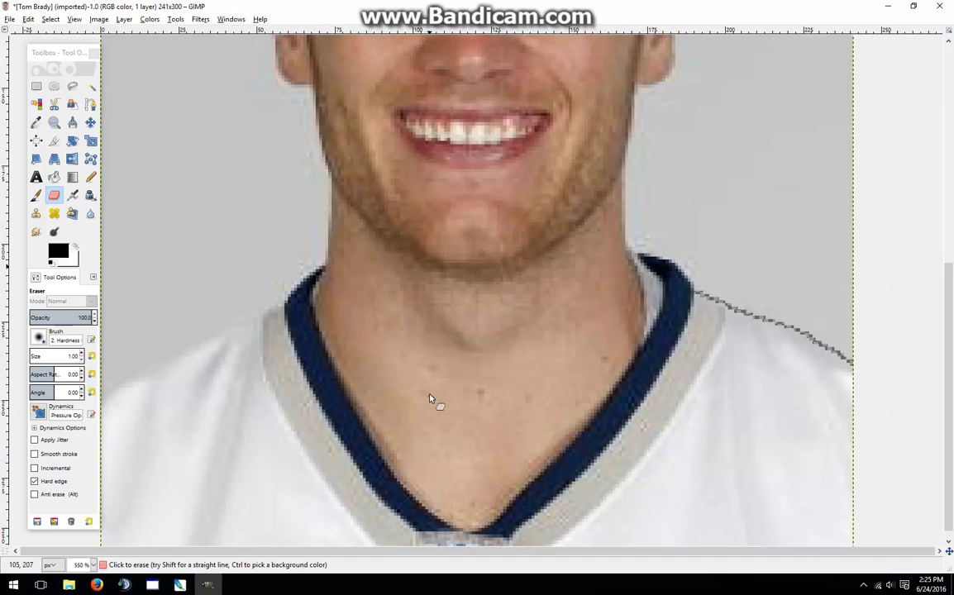
{"action": "scroll", "coordinate": [429, 398], "scroll_direction": "down", "scroll_amount": 1}
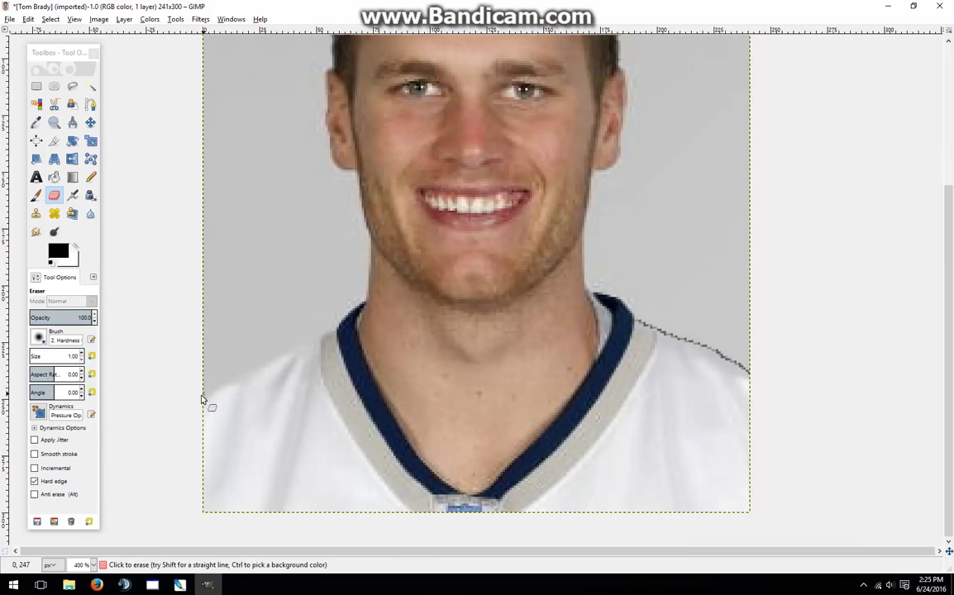
{"action": "left_click_drag", "start_coordinate": [200, 396], "coordinate": [229, 383]}
{"action": "left_click_drag", "start_coordinate": [304, 344], "coordinate": [335, 334]}
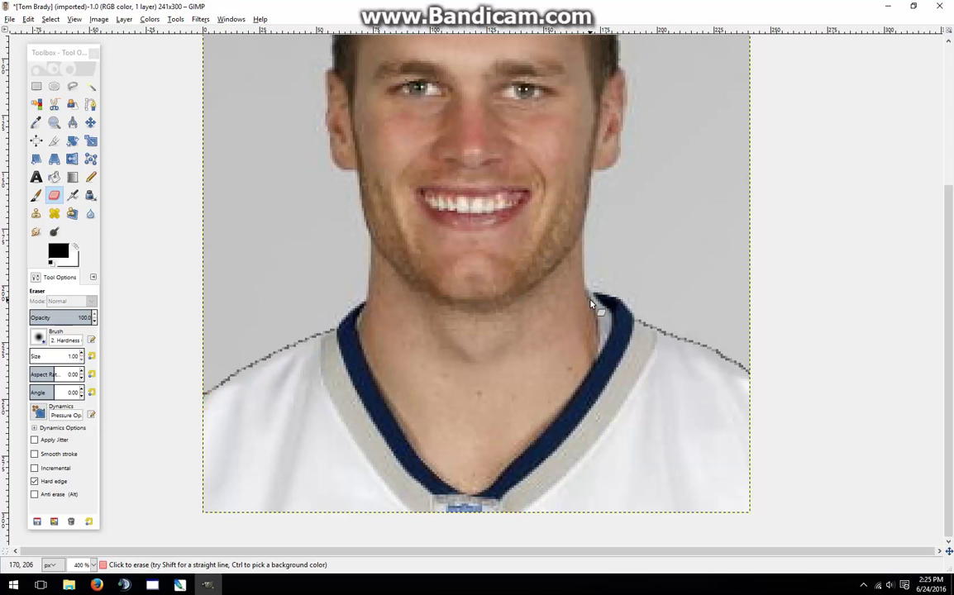
{"action": "left_click", "coordinate": [91, 86]}
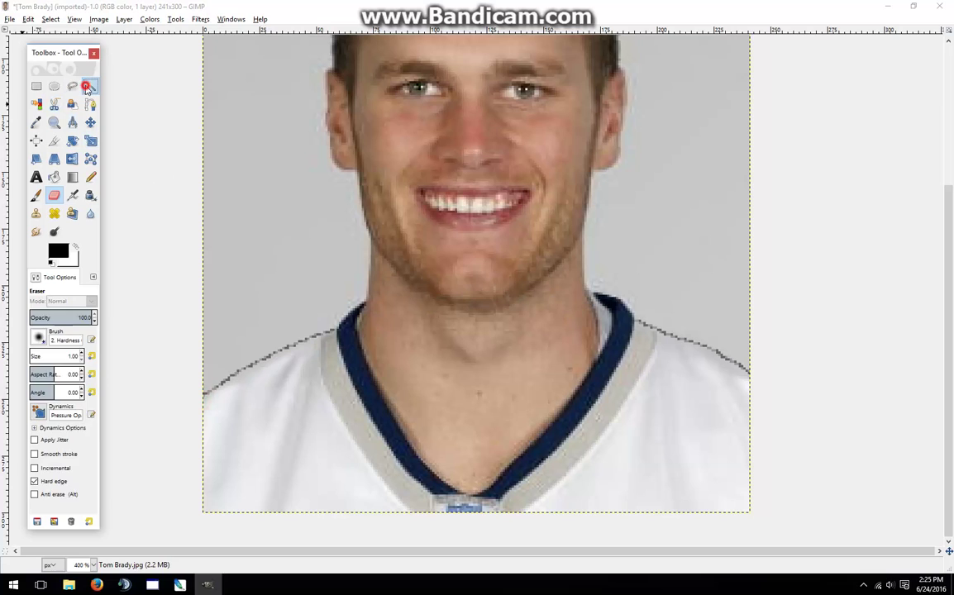
{"action": "left_click", "coordinate": [308, 177]}
{"action": "scroll", "coordinate": [476, 265], "scroll_direction": "up", "scroll_amount": 3}
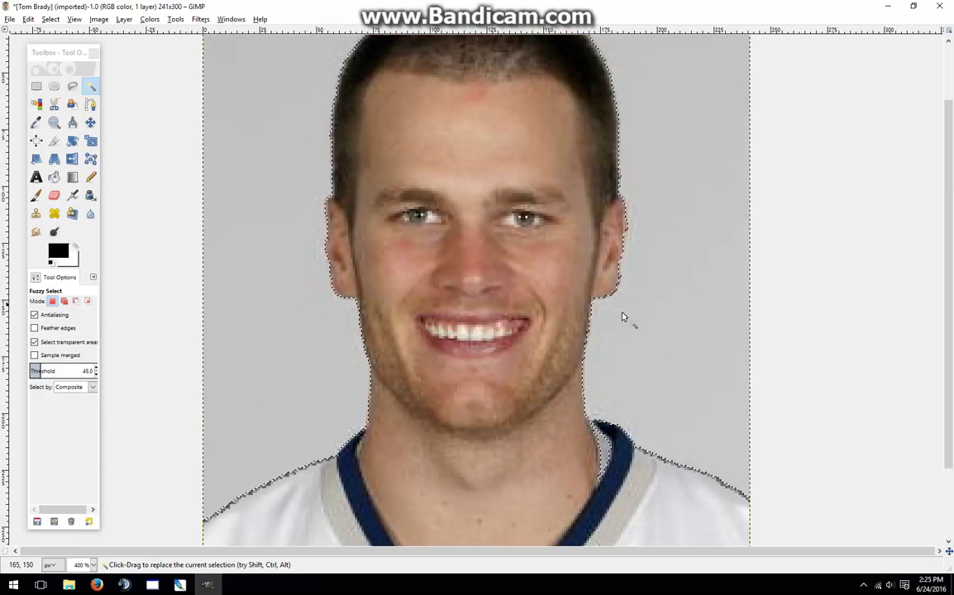
{"action": "scroll", "coordinate": [624, 314], "scroll_direction": "down", "scroll_amount": 2}
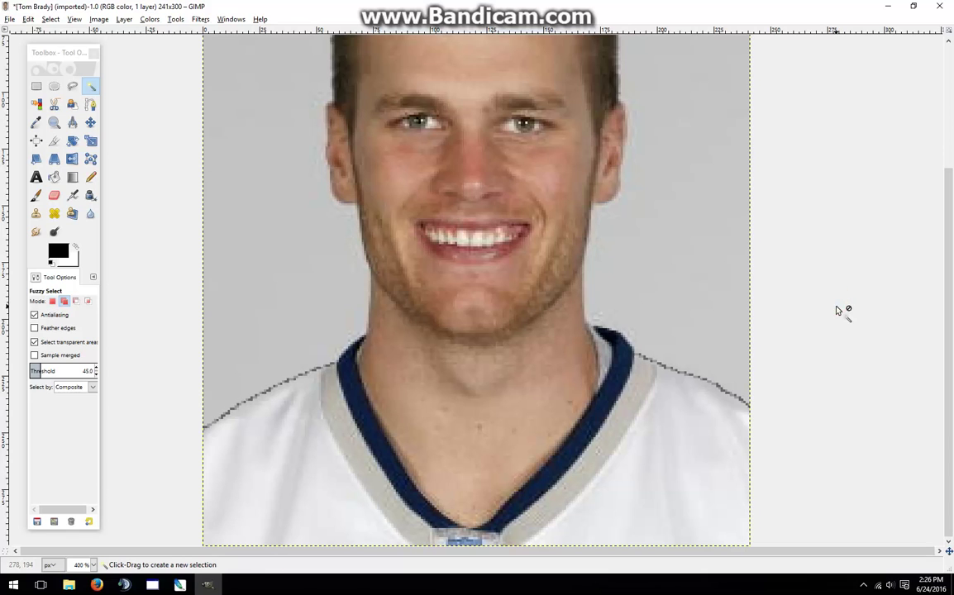
- Erase the small gap between the neck and the tip of the navy collar on the photo's right side
{"action": "key", "text": "plus"}
{"action": "key", "text": "plus"}
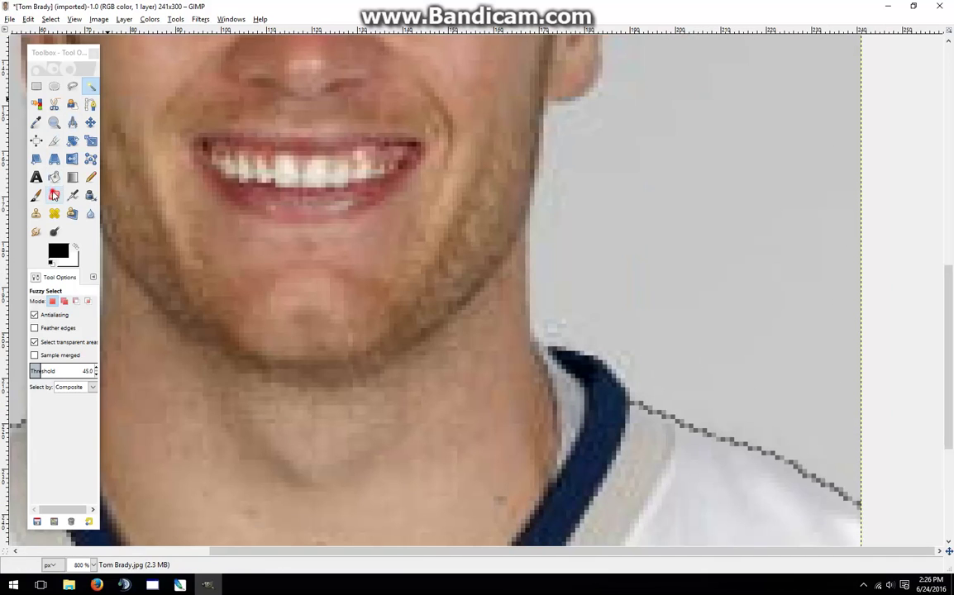
{"action": "key", "text": "shift+e"}
{"action": "left_click", "coordinate": [542, 348]}
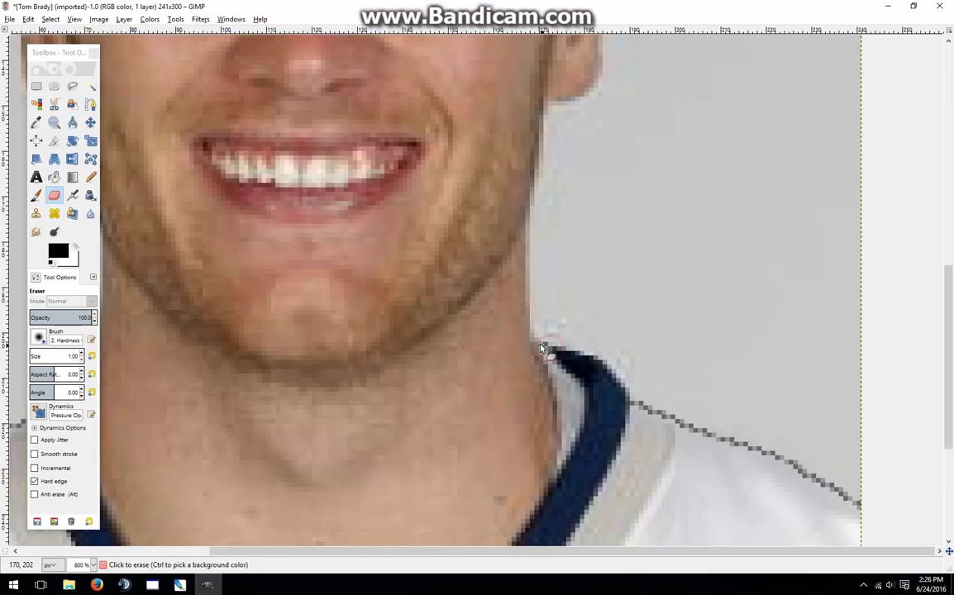
- Select the grey background around the head and shoulders with Fuzzy Select, delete it, and clear the selection
{"action": "left_click", "coordinate": [91, 86]}
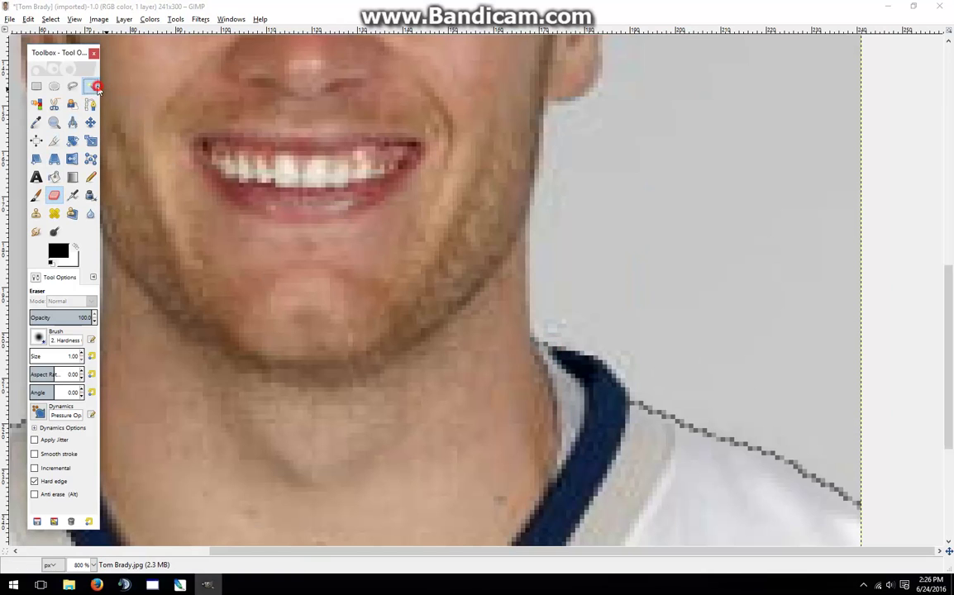
{"action": "key", "text": "minus"}
{"action": "key", "text": "minus"}
{"action": "key", "text": "minus"}
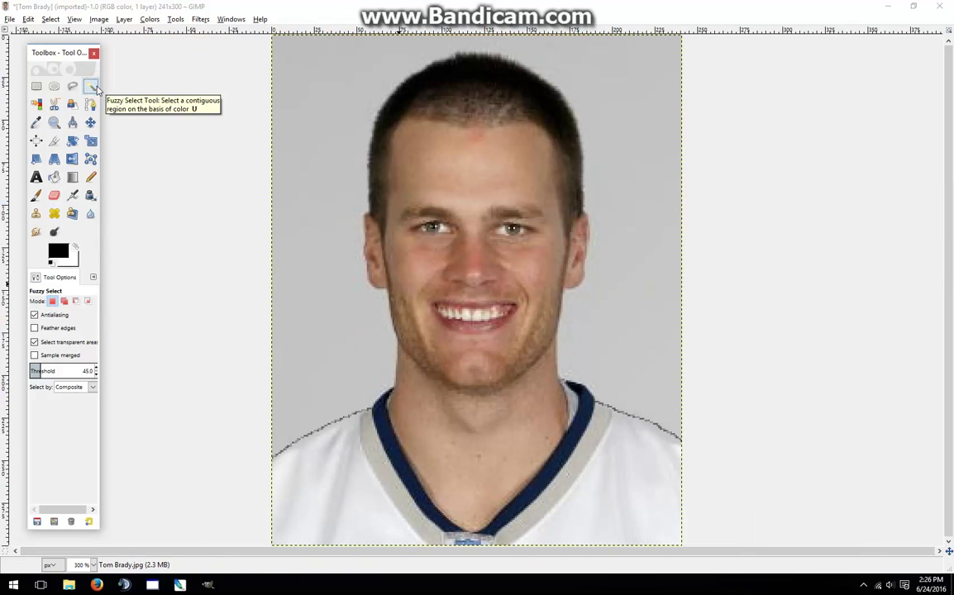
{"action": "left_click", "coordinate": [576, 252]}
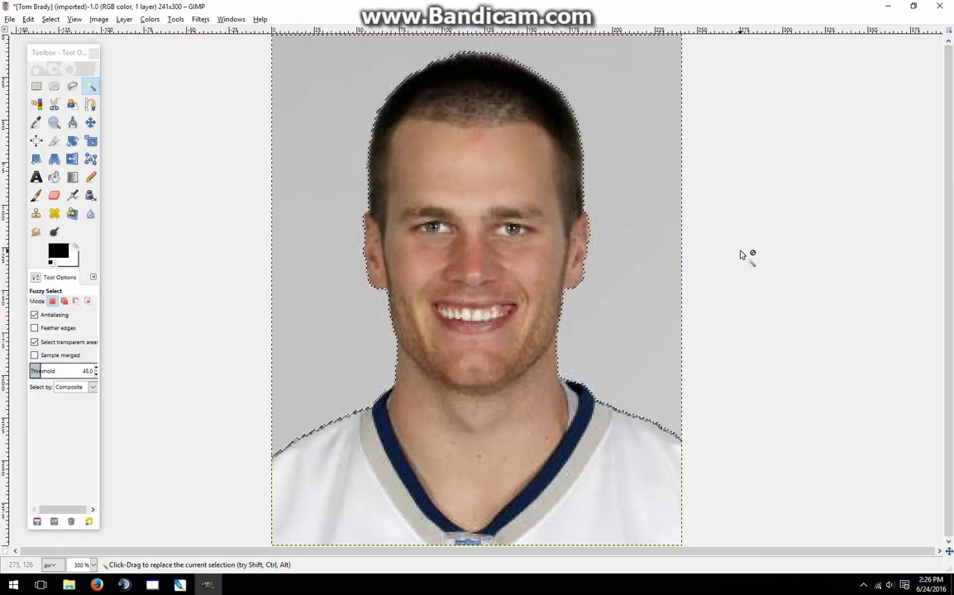
{"action": "key", "text": "Delete"}
{"action": "key", "text": "ctrl+shift+a"}
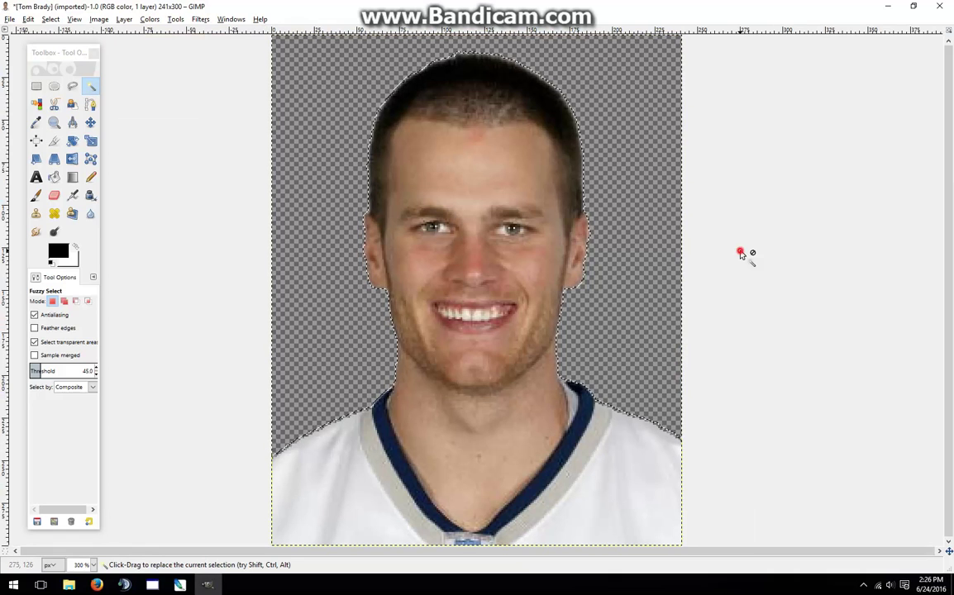
- Resize the canvas to 300 × 300 px with the portrait layer centered on it
{"action": "key", "text": "minus"}
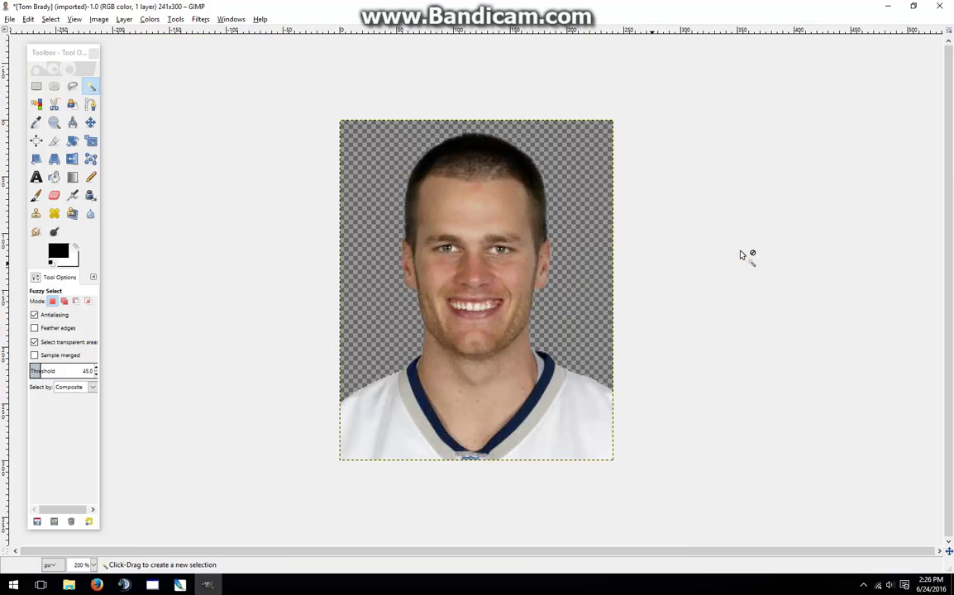
{"action": "left_click", "coordinate": [98, 19]}
{"action": "left_click", "coordinate": [110, 71]}
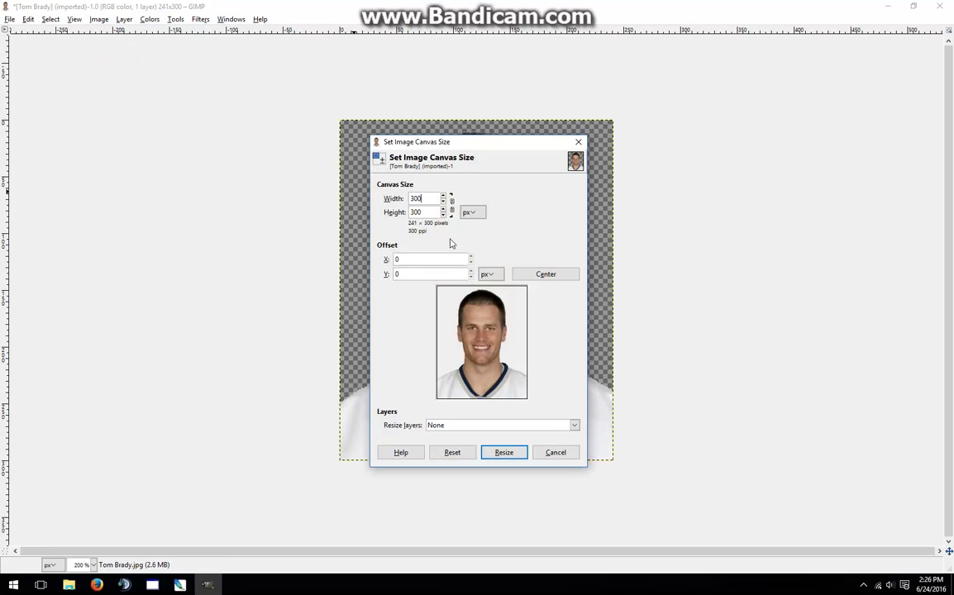
{"action": "left_click", "coordinate": [529, 278]}
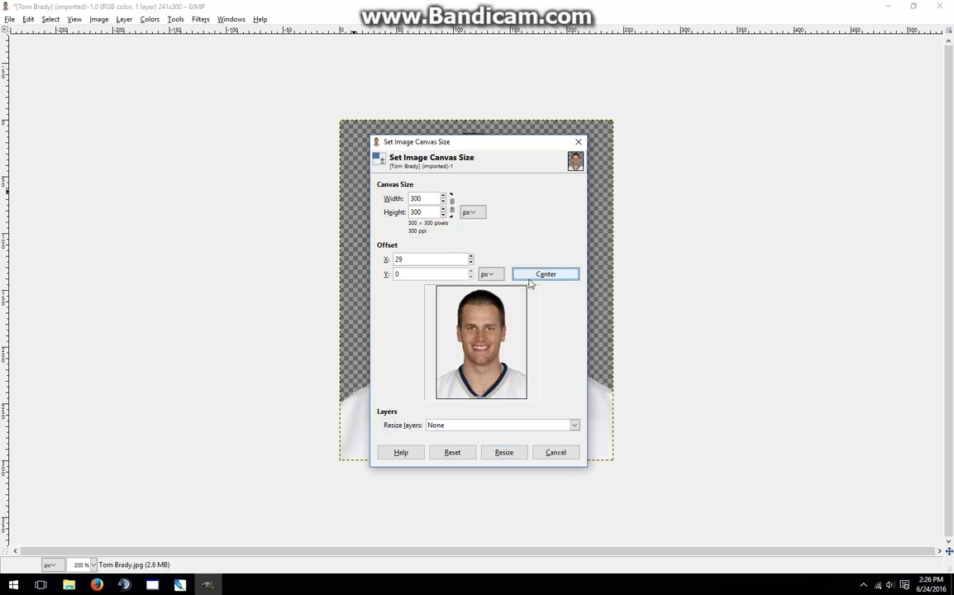
{"action": "left_click", "coordinate": [514, 450]}
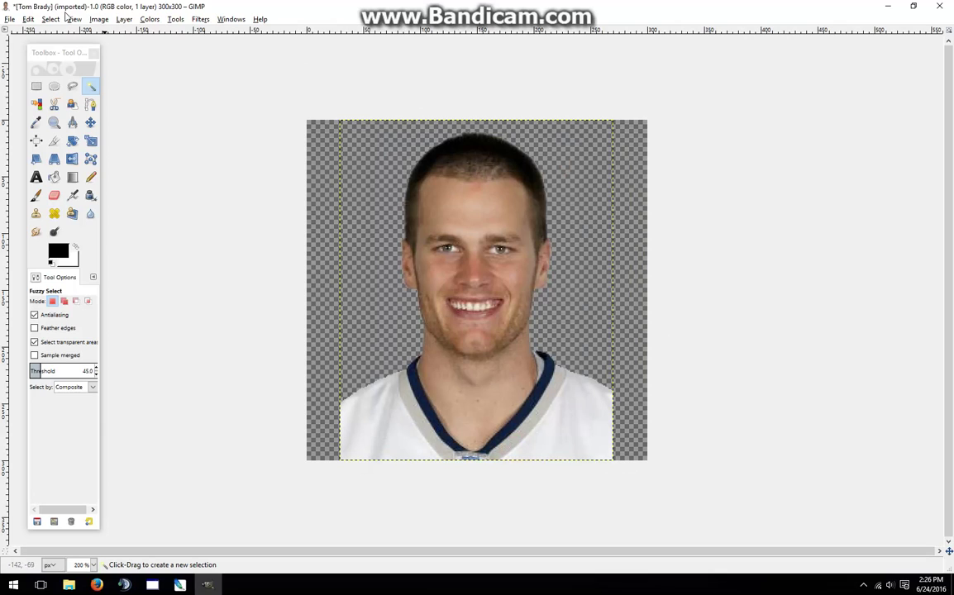
- Scale the whole image to 192 × 192 px
{"action": "left_click", "coordinate": [99, 19]}
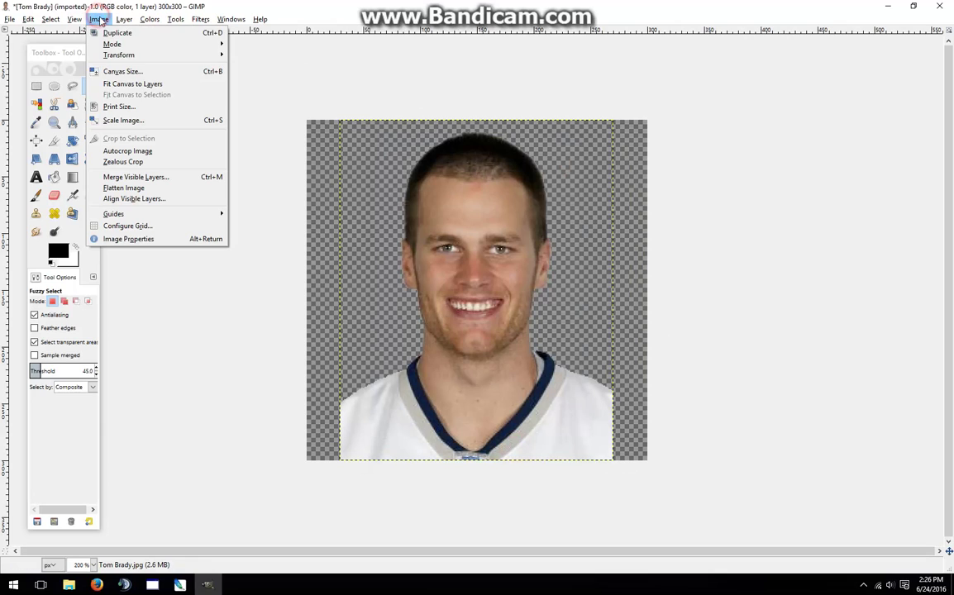
{"action": "left_click", "coordinate": [122, 121]}
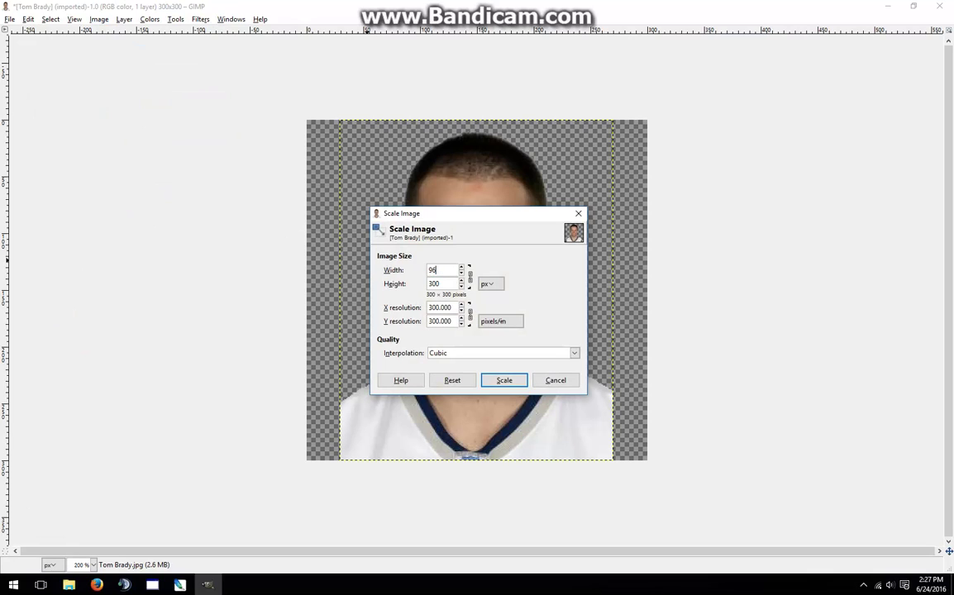
{"action": "left_click", "coordinate": [443, 285]}
{"action": "key", "text": "shift+Tab"}
{"action": "type", "text": "192"}
{"action": "left_click", "coordinate": [436, 283]}
{"action": "left_click", "coordinate": [504, 381]}
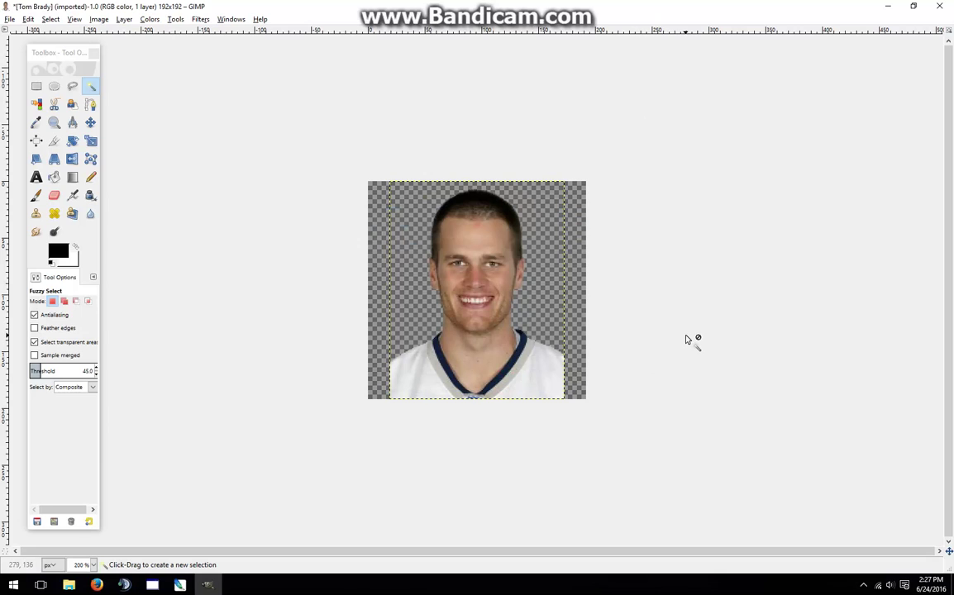
- Export the image to the Desktop as Tom Brady.png with the default PNG options
{"action": "left_click", "coordinate": [9, 18]}
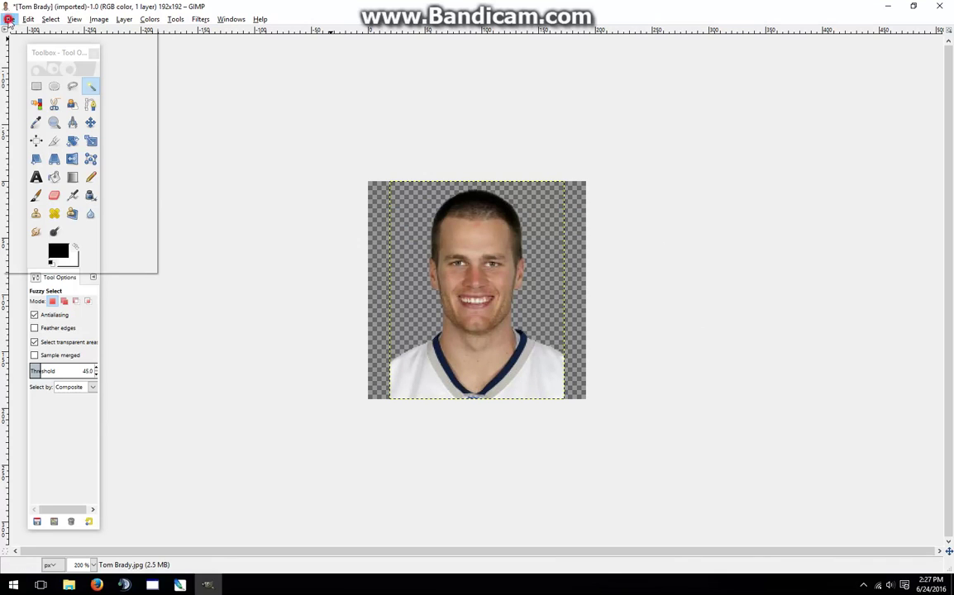
{"action": "left_click", "coordinate": [37, 171]}
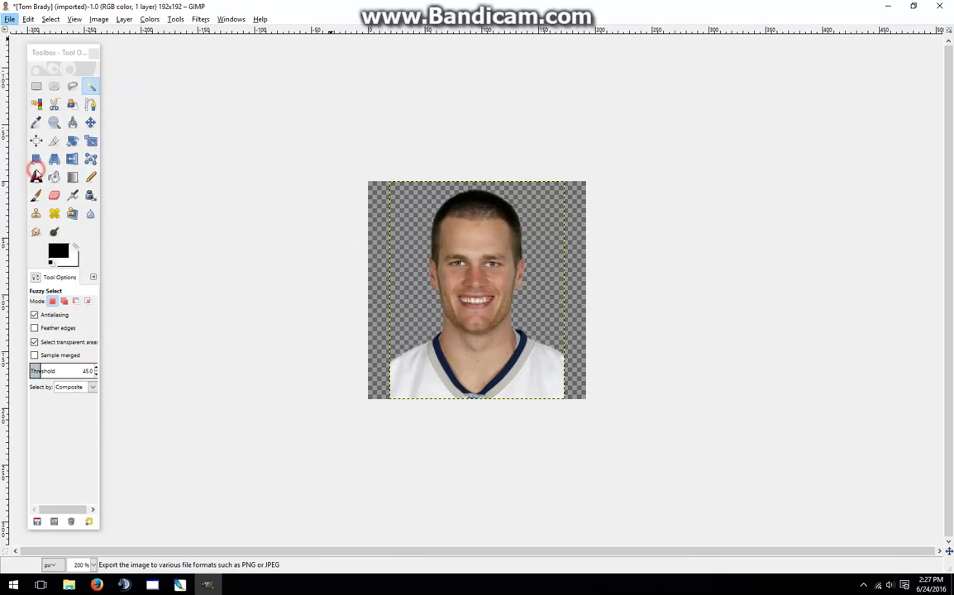
{"action": "left_click", "coordinate": [335, 86]}
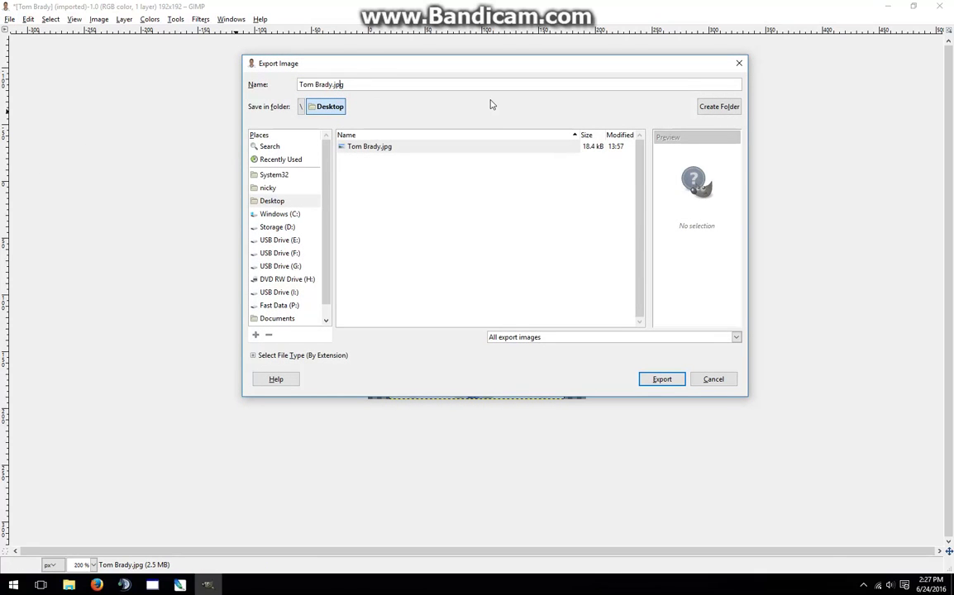
{"action": "left_click_drag", "start_coordinate": [453, 68], "coordinate": [525, 338]}
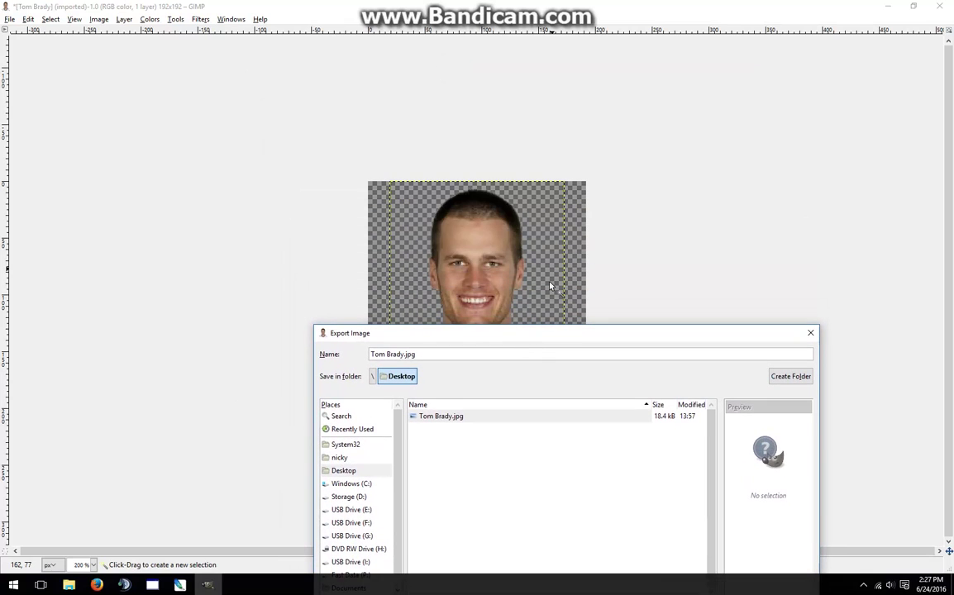
{"action": "double_click", "coordinate": [412, 354]}
{"action": "type", "text": "png"}
{"action": "left_click_drag", "start_coordinate": [469, 336], "coordinate": [367, 149]}
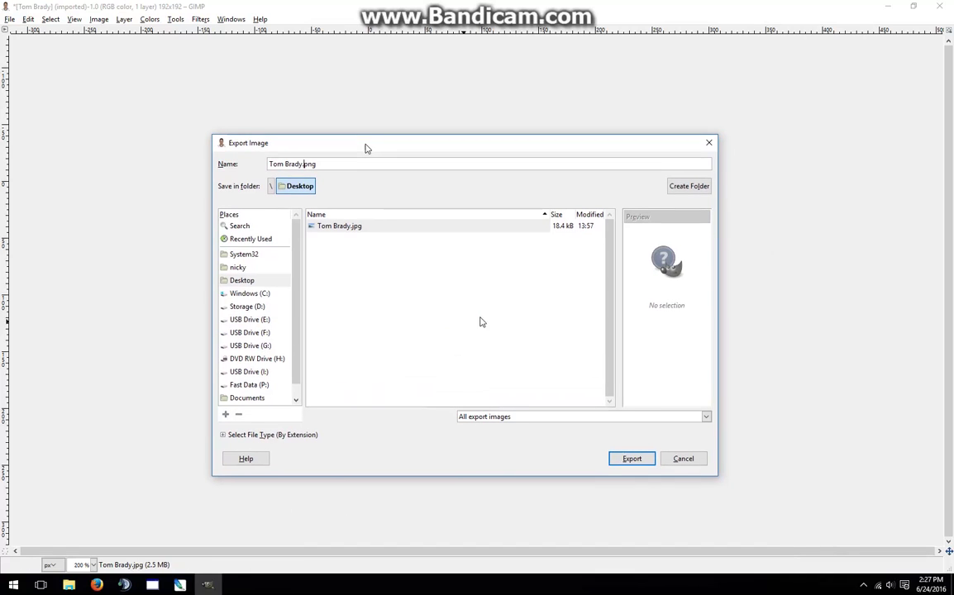
{"action": "left_click", "coordinate": [629, 461]}
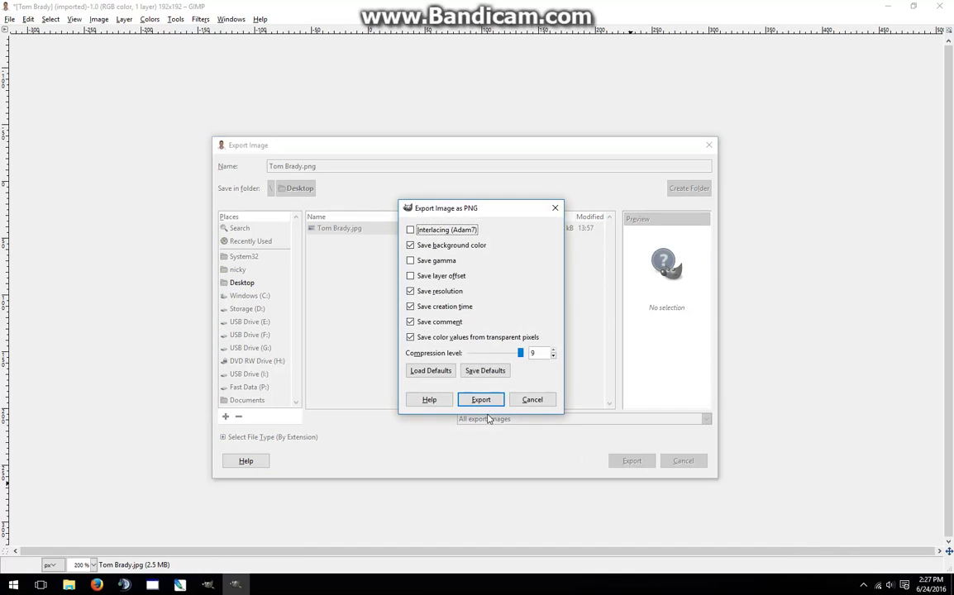
{"action": "left_click", "coordinate": [481, 400]}
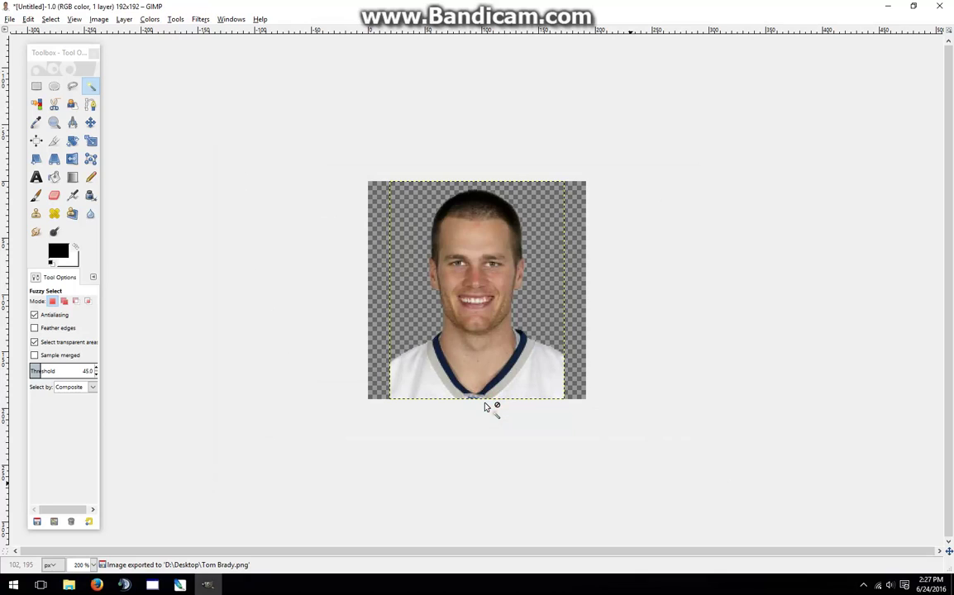
- Close the image without saving it and open the desktop file Tom Brady.png in Adobe Photoshop CS2
{"action": "left_click", "coordinate": [939, 6]}
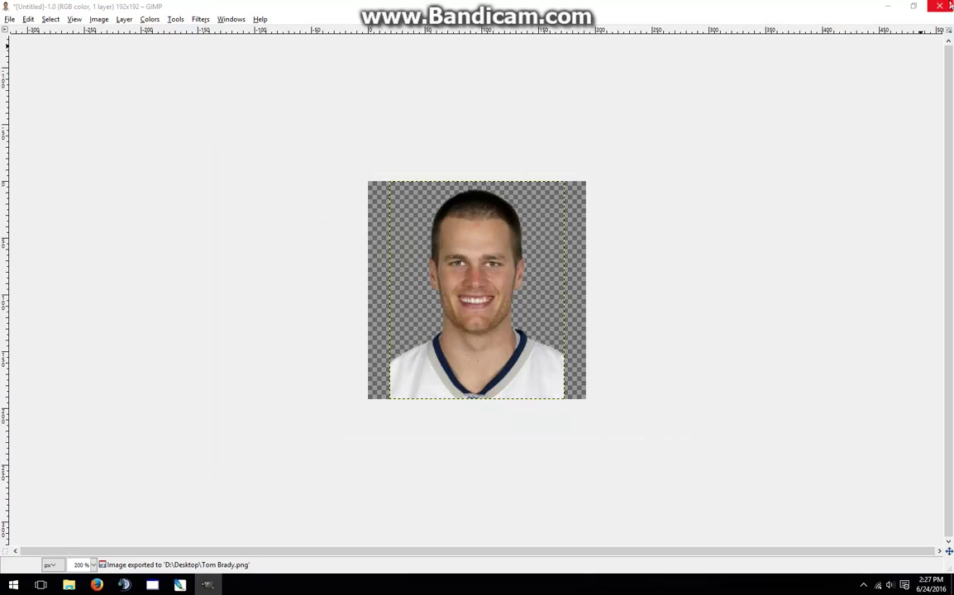
{"action": "left_click", "coordinate": [496, 360]}
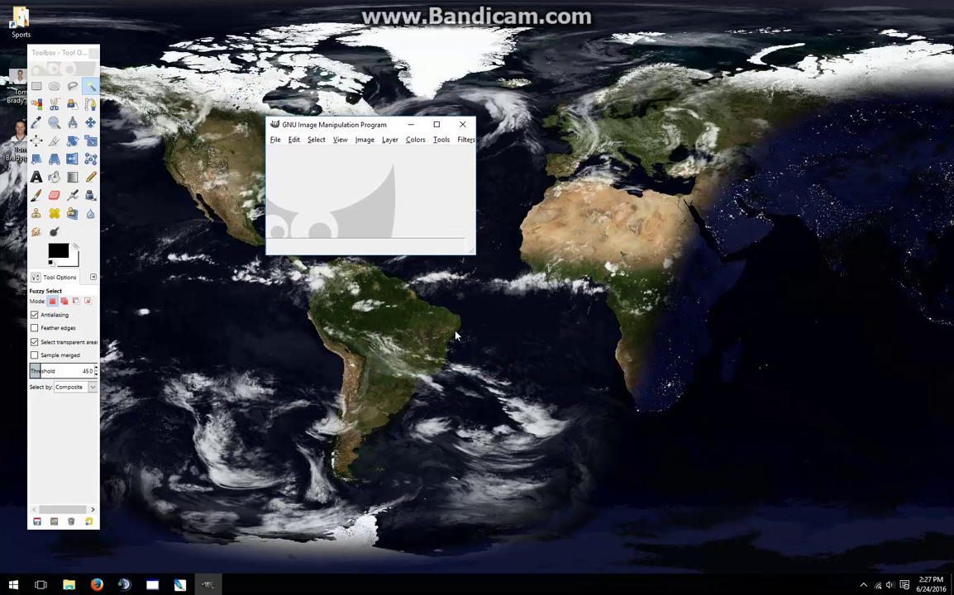
{"action": "left_click_drag", "start_coordinate": [17, 123], "coordinate": [279, 78]}
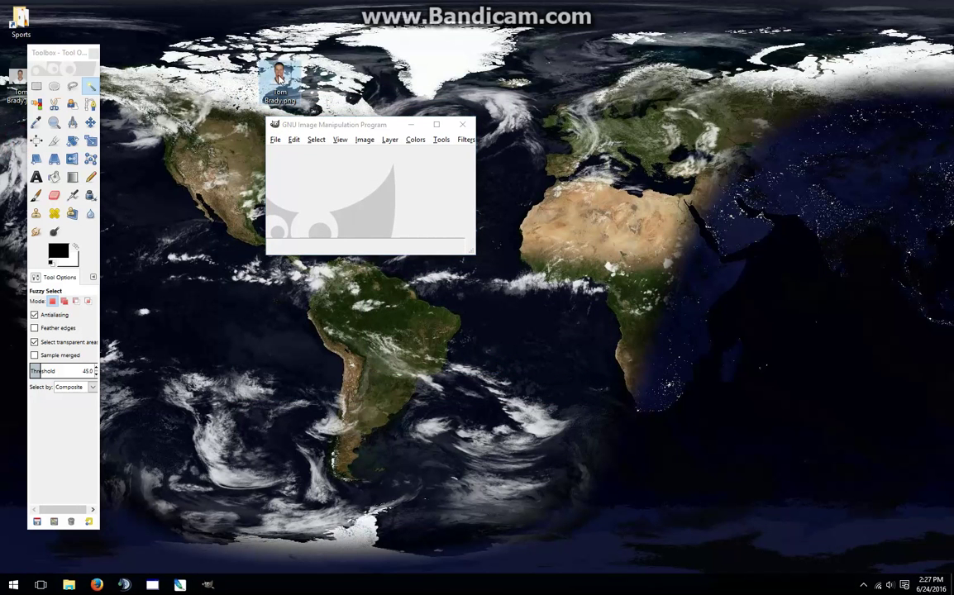
{"action": "right_click", "coordinate": [281, 79]}
{"action": "mouse_move", "coordinate": [413, 233]}
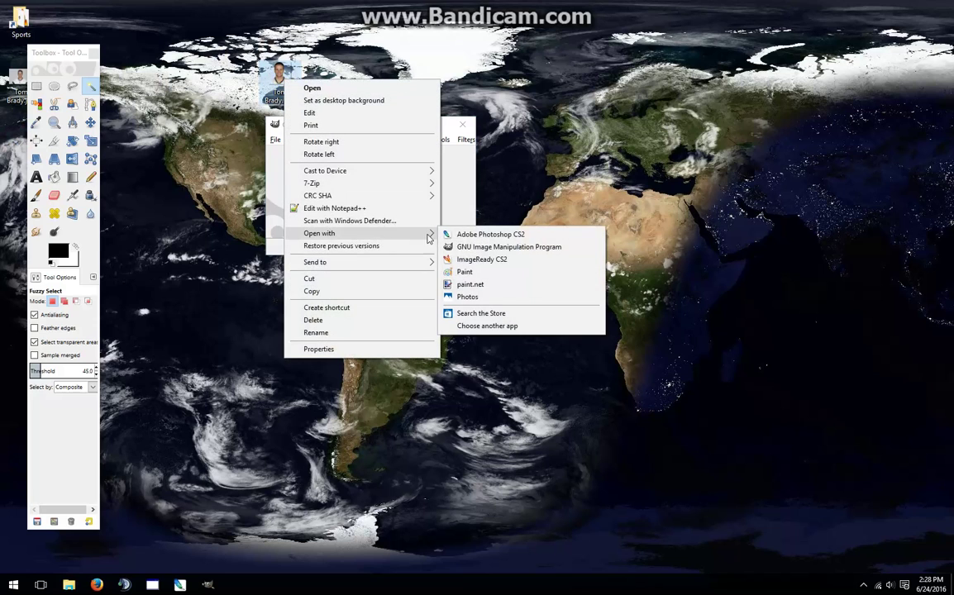
{"action": "left_click", "coordinate": [453, 235]}
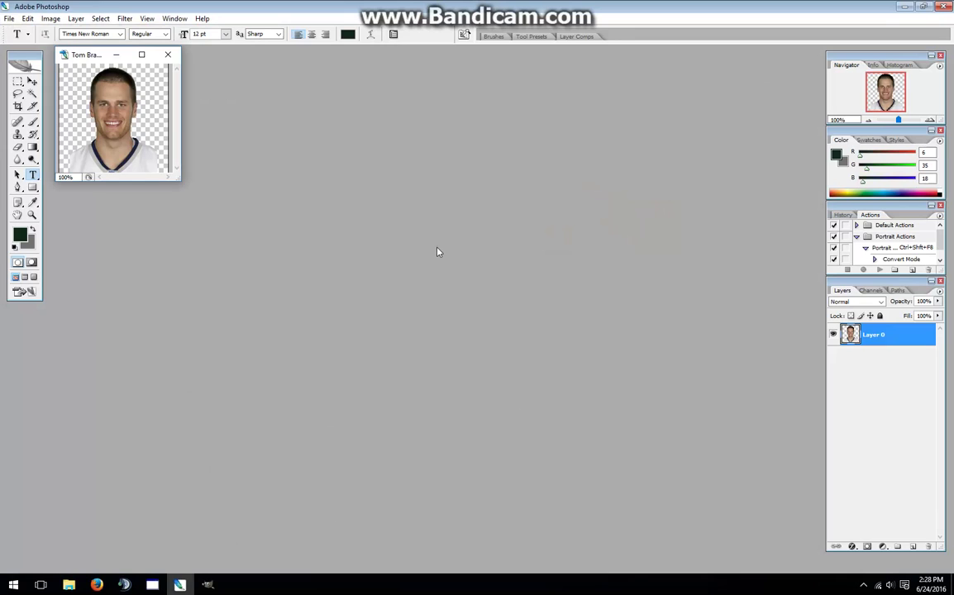
- Save the image to the Desktop as Tom Brady.dds in D3D/DDS format, not as a copy, using palette ARGB 8 bpp and no MIP maps
{"action": "left_click", "coordinate": [9, 19]}
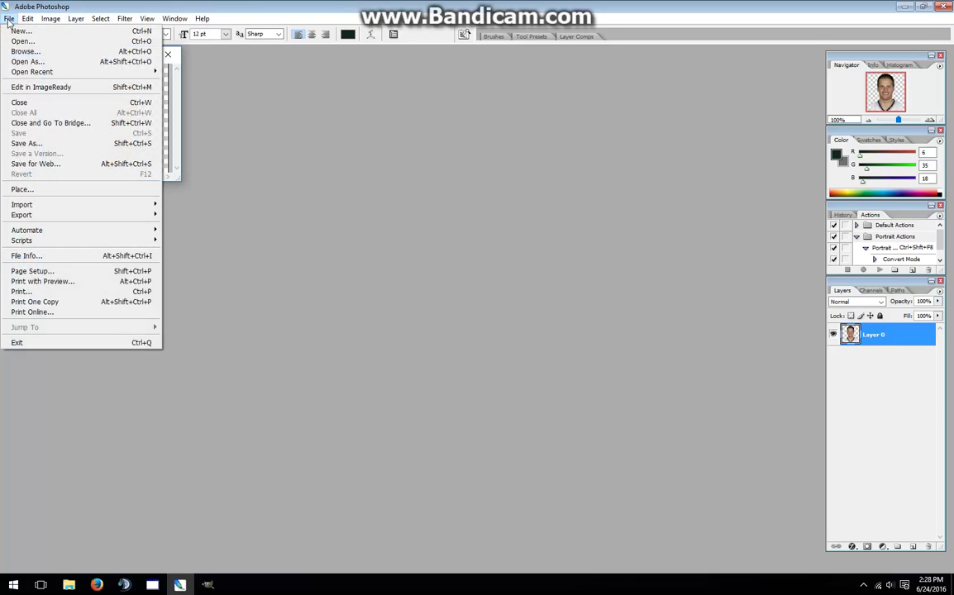
{"action": "left_click", "coordinate": [38, 143]}
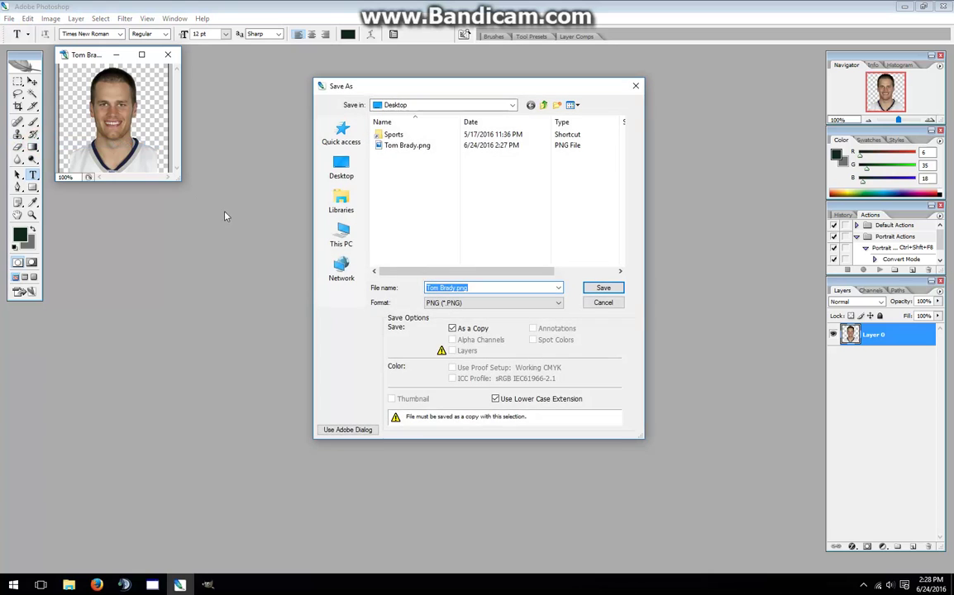
{"action": "left_click", "coordinate": [466, 304]}
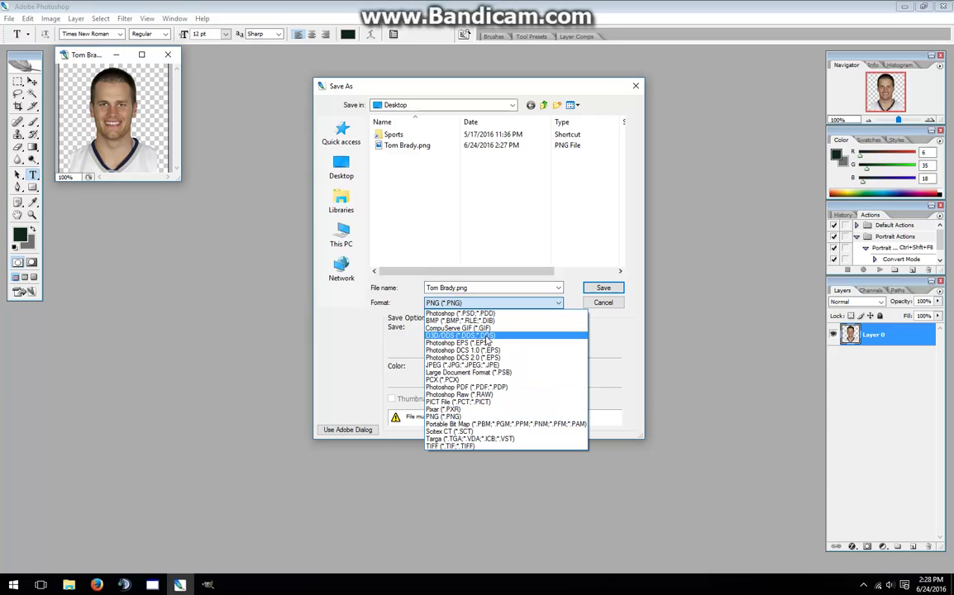
{"action": "left_click", "coordinate": [481, 335]}
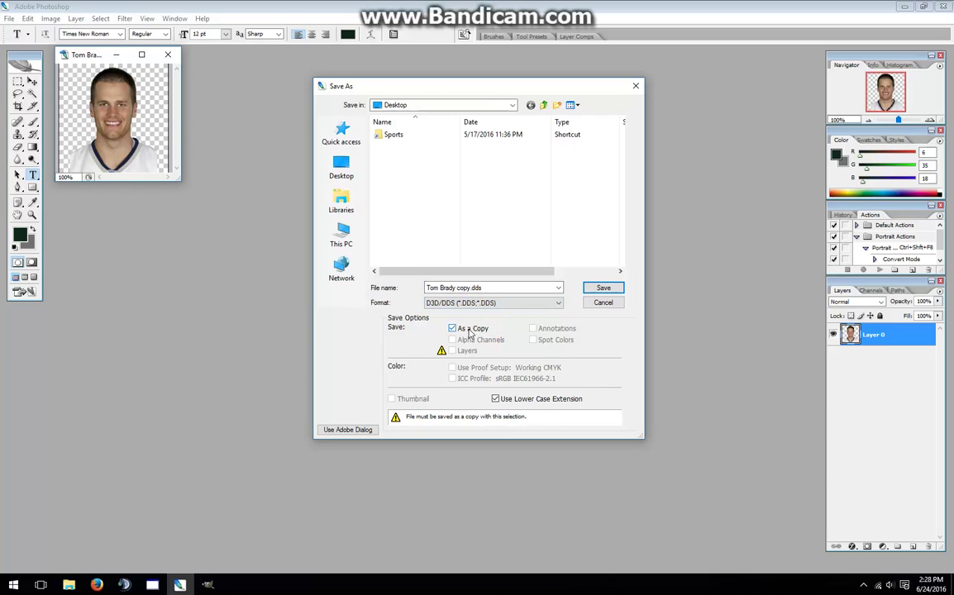
{"action": "left_click", "coordinate": [470, 329]}
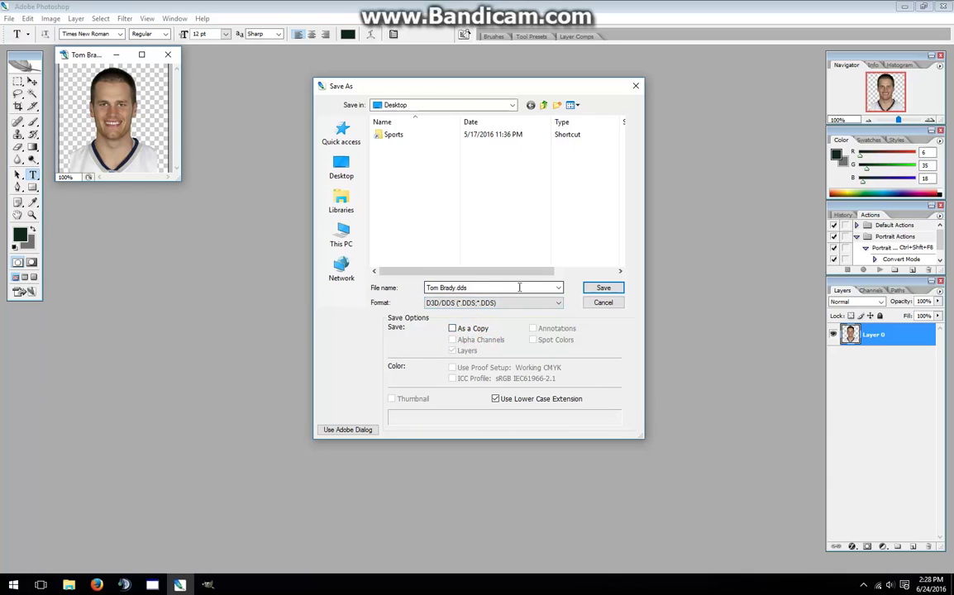
{"action": "left_click", "coordinate": [604, 288]}
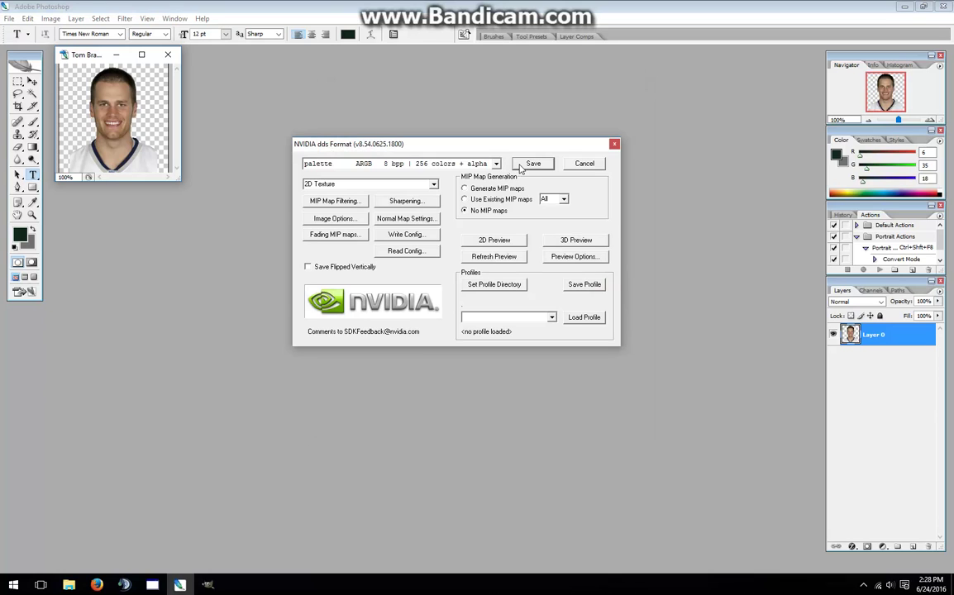
{"action": "left_click", "coordinate": [531, 164]}
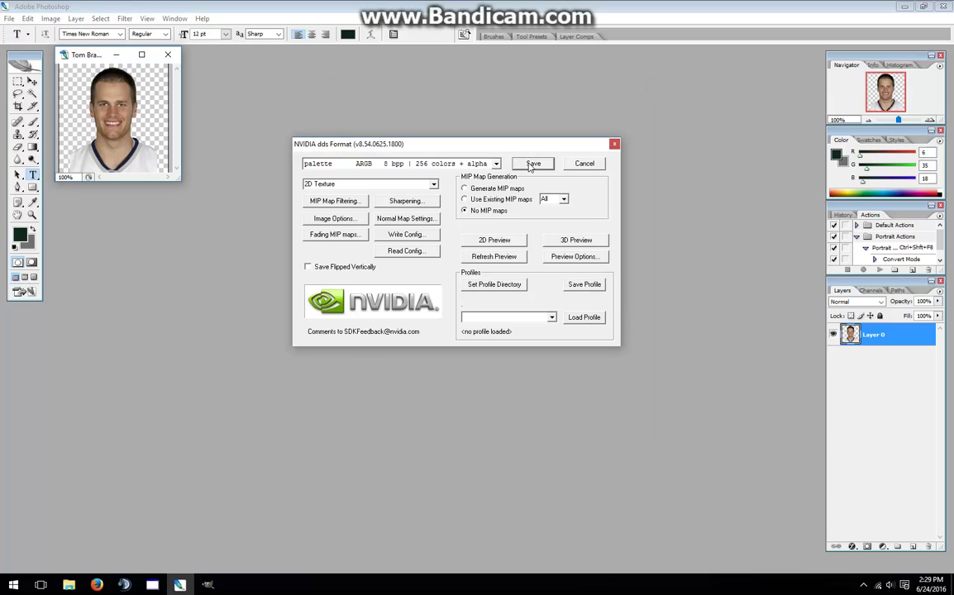